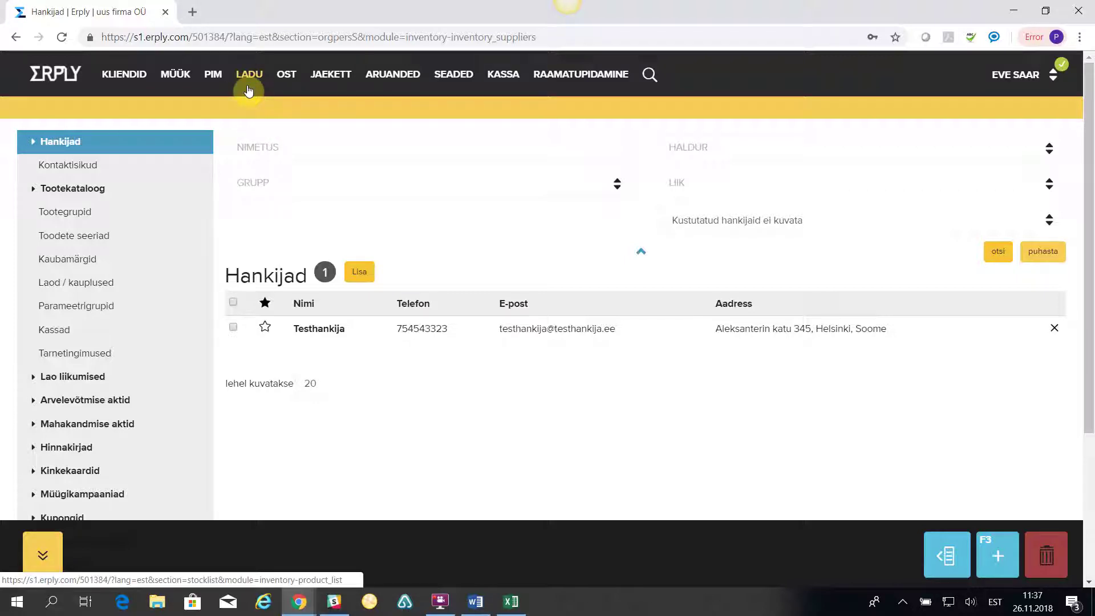
# Open the supplier card of Testhankija and examine its company type options, supplier groups, payment terms, VAT, currency and other details
pyautogui.click(312, 333)
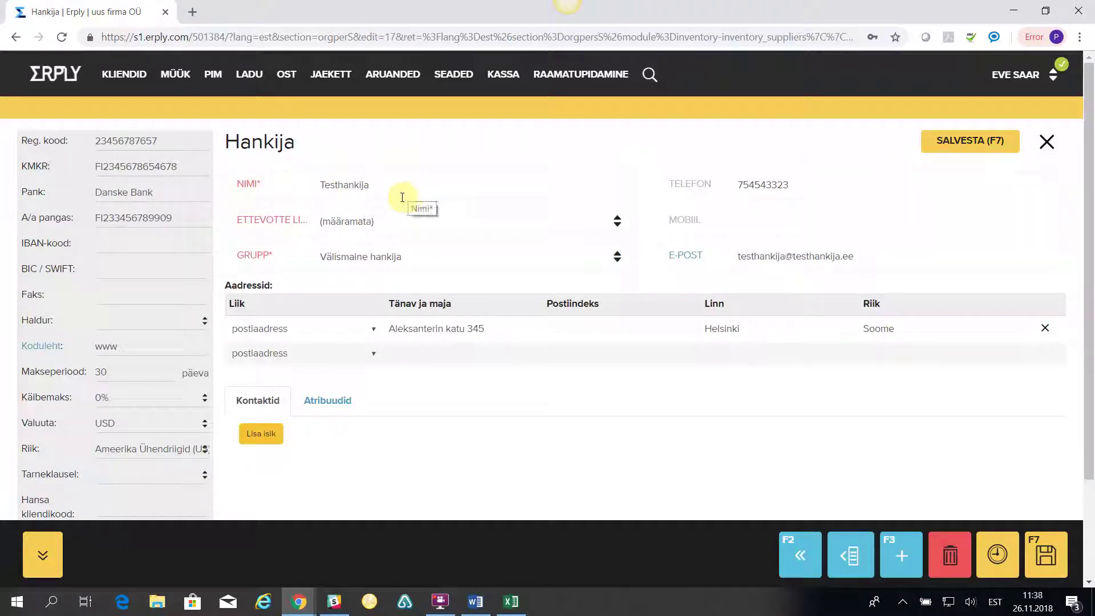
pyautogui.click(615, 221)
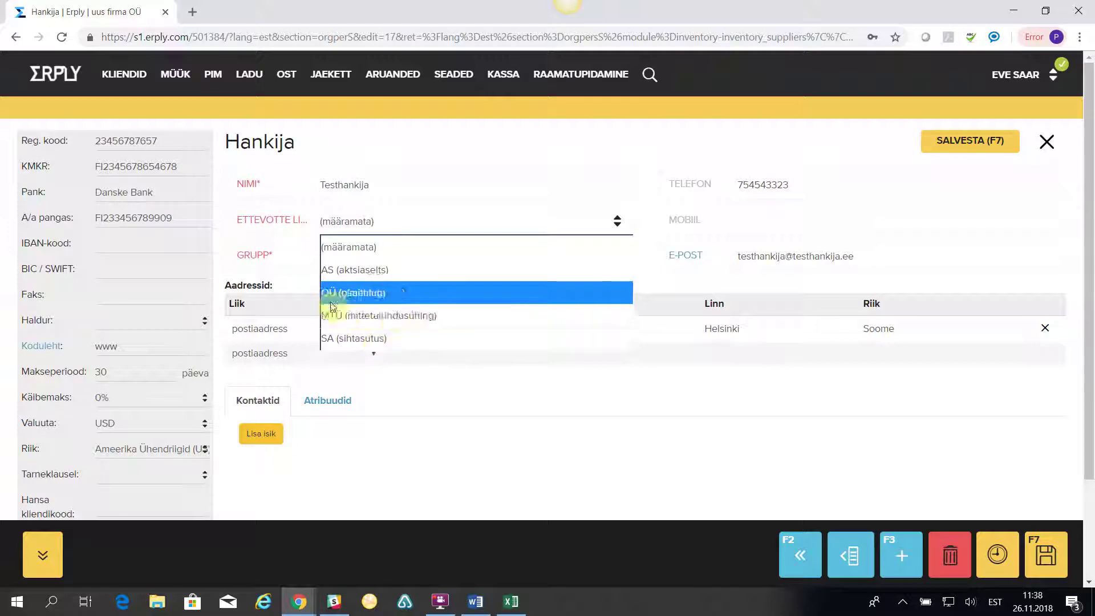
pyautogui.click(507, 397)
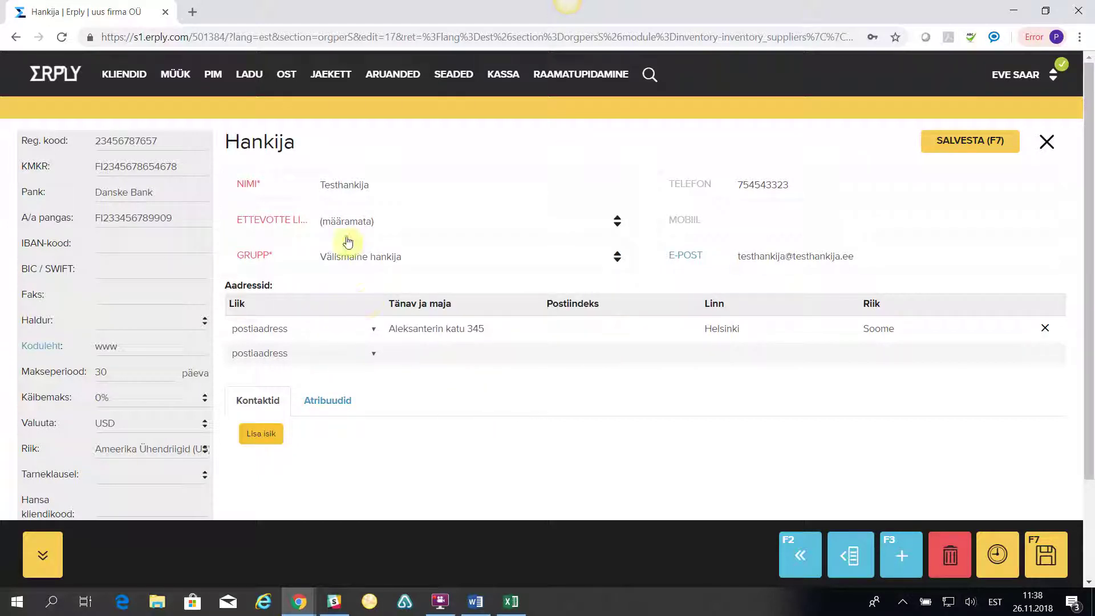
pyautogui.click(616, 258)
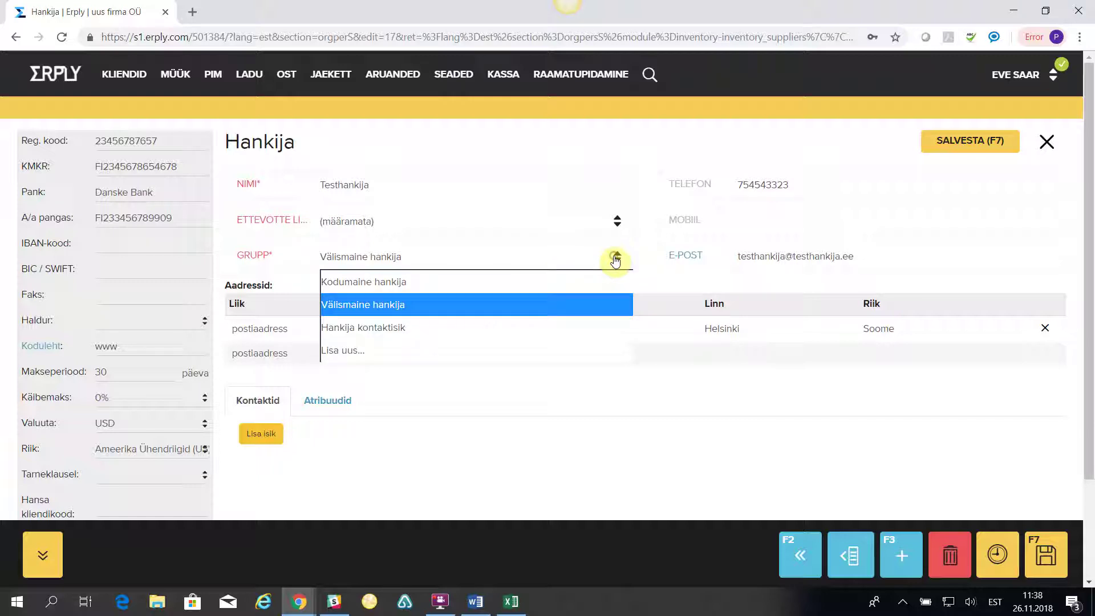
pyautogui.click(486, 302)
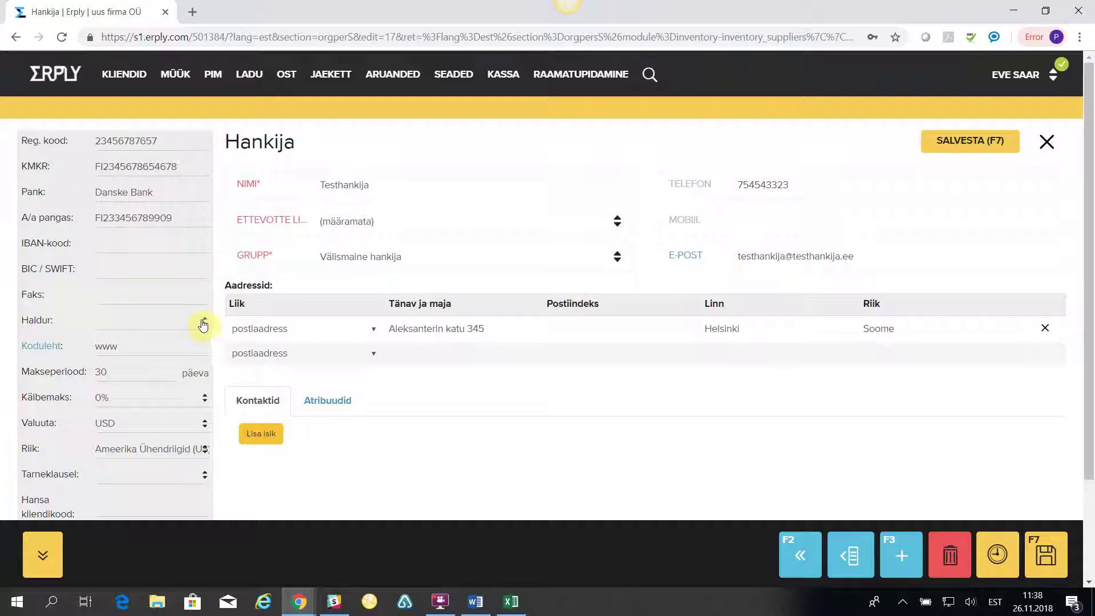
pyautogui.scroll(-1, 107, 350)
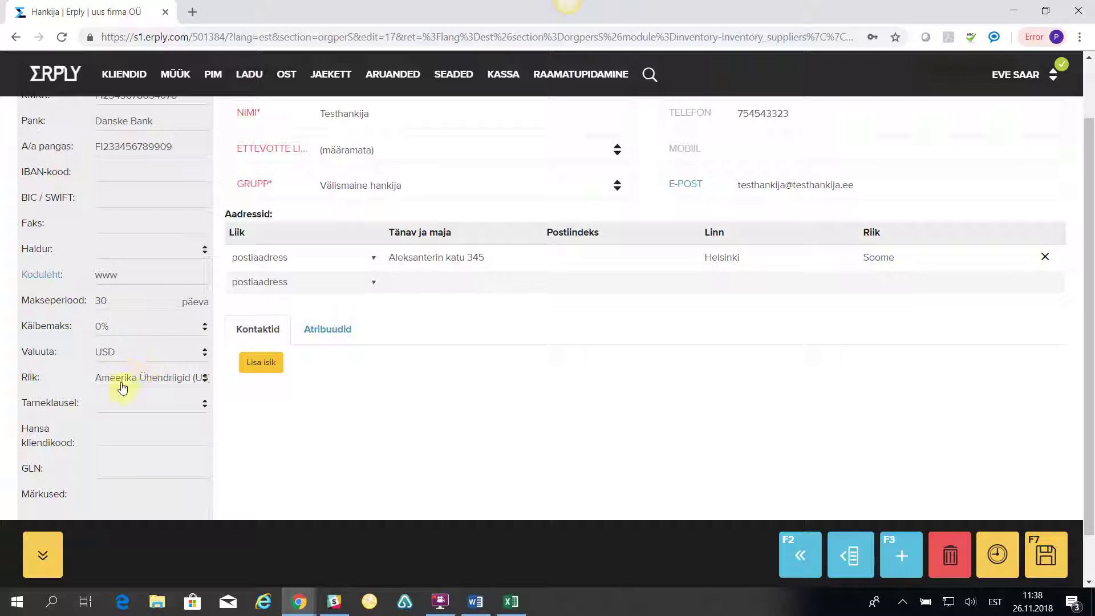
pyautogui.scroll(-1, 168, 414)
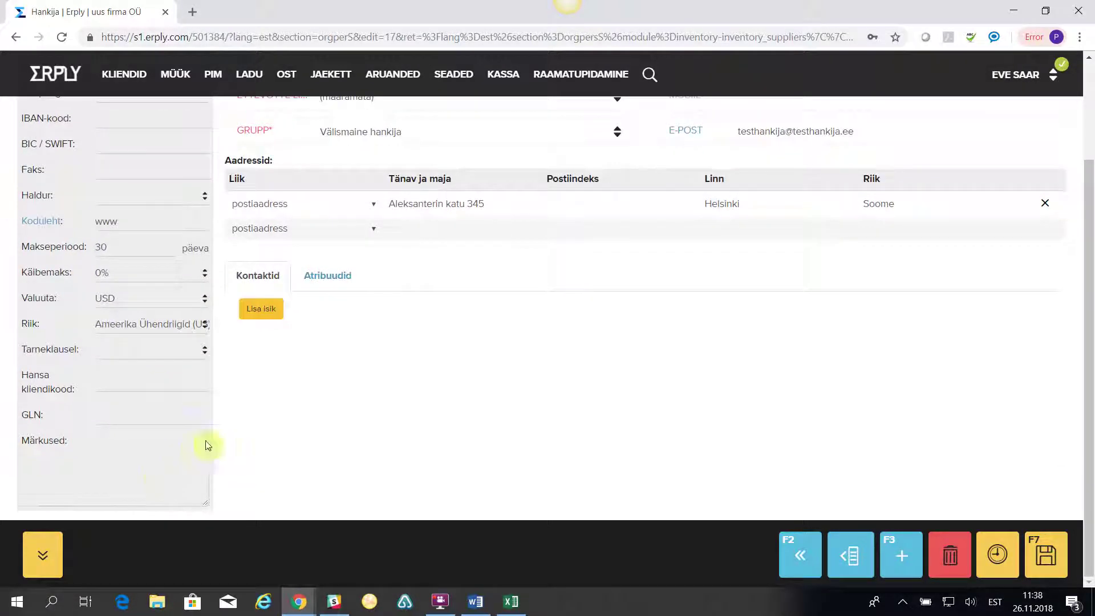
pyautogui.scroll(3, 281, 447)
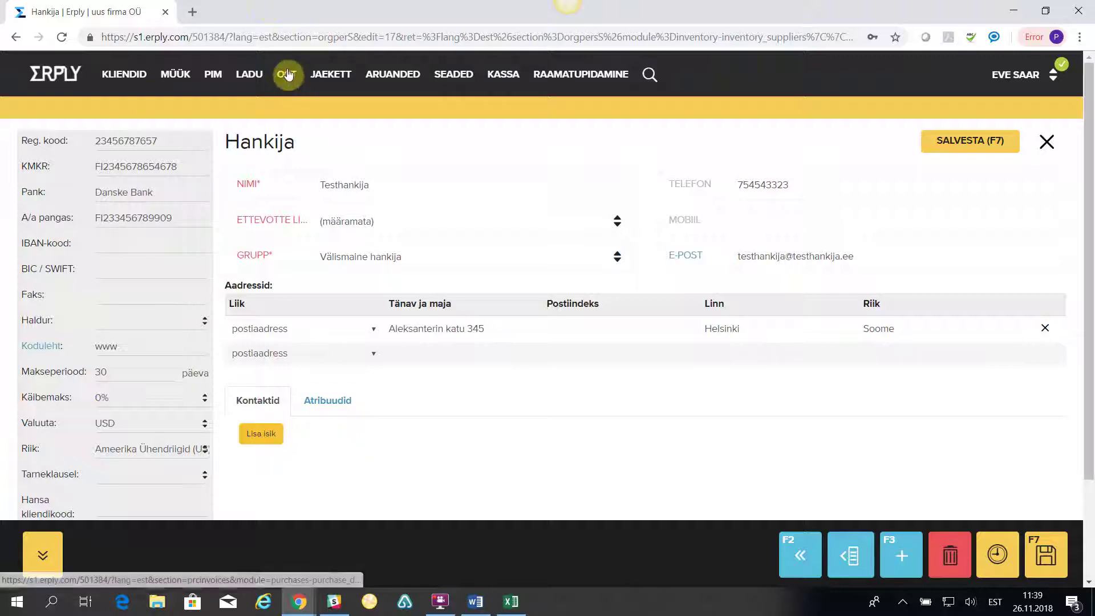
pyautogui.moveTo(289, 79)
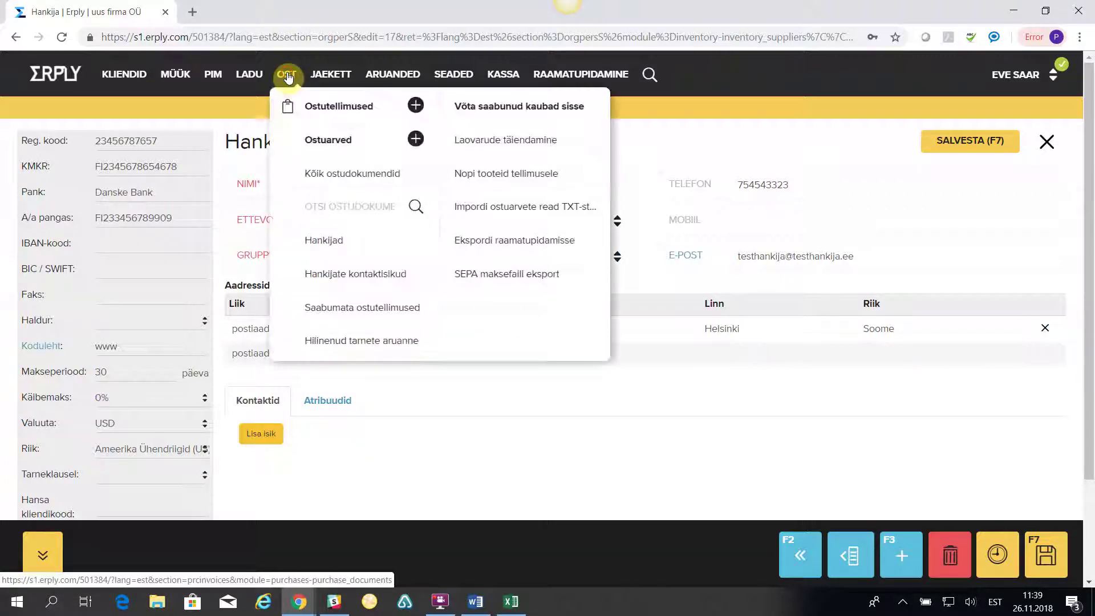
pyautogui.click(317, 140)
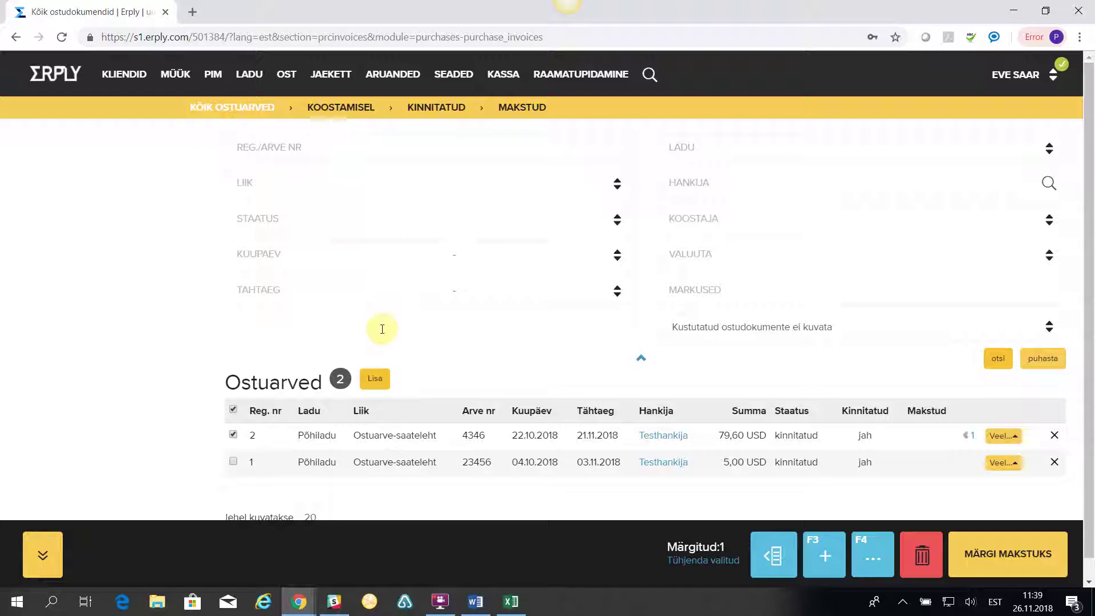
pyautogui.click(376, 379)
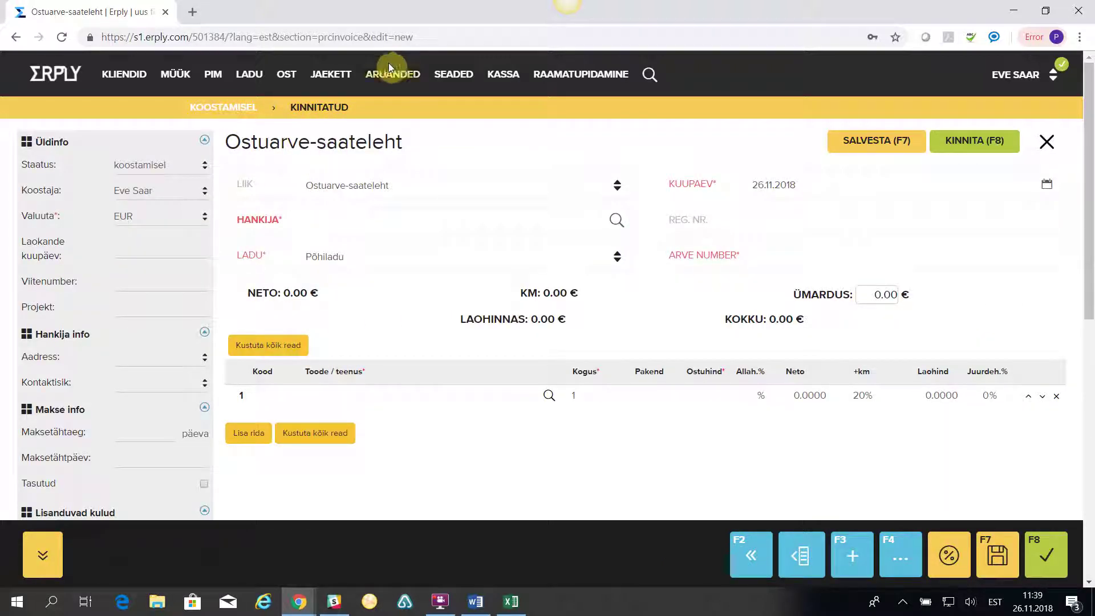
# Examine the additional inventory and purchasing options, including separate purchase waybills and invoices, in the general configuration
pyautogui.moveTo(455, 79)
pyautogui.click(479, 215)
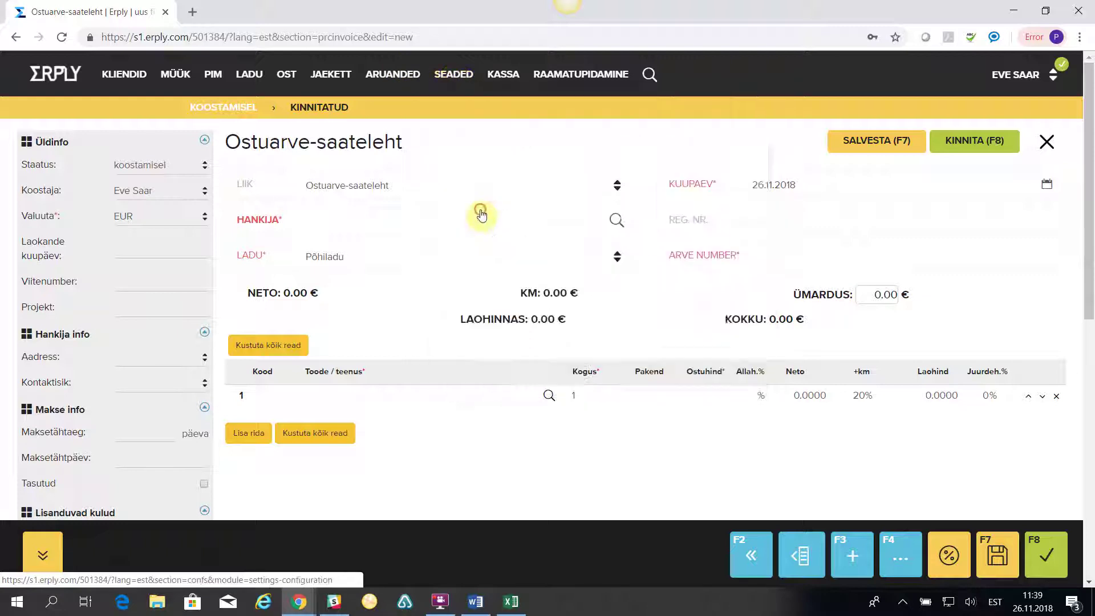
pyautogui.scroll(-20, 799, 415)
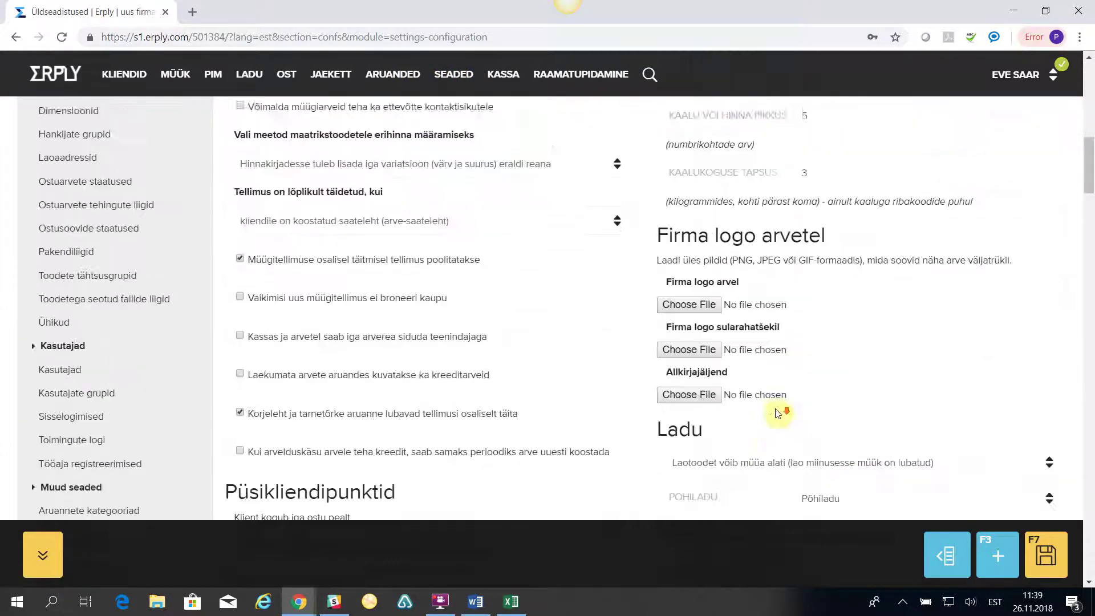
pyautogui.scroll(-15, 773, 415)
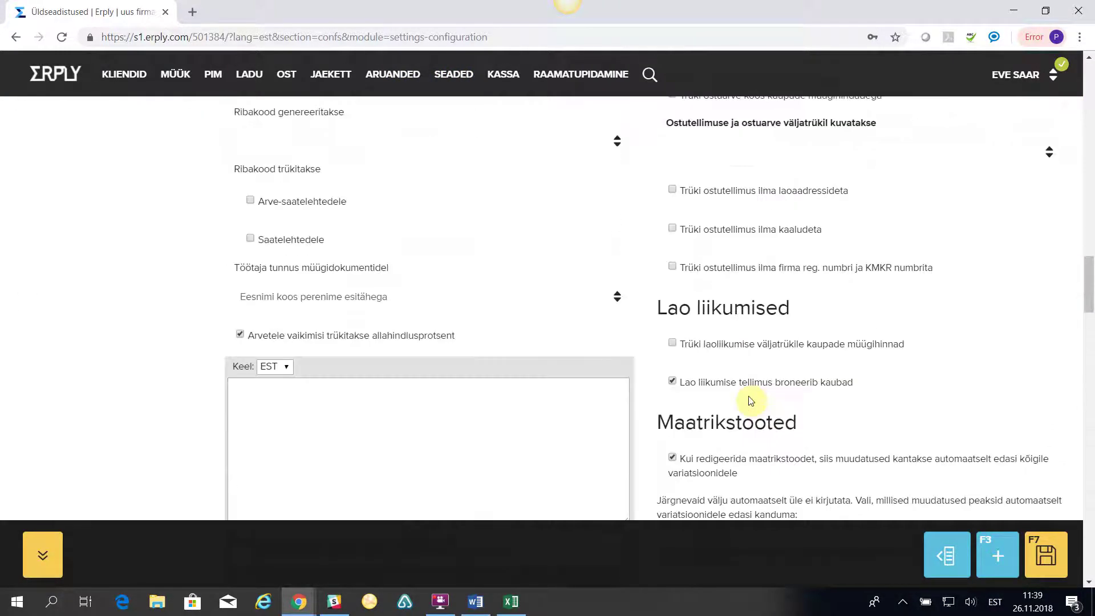
pyautogui.scroll(-15, 750, 401)
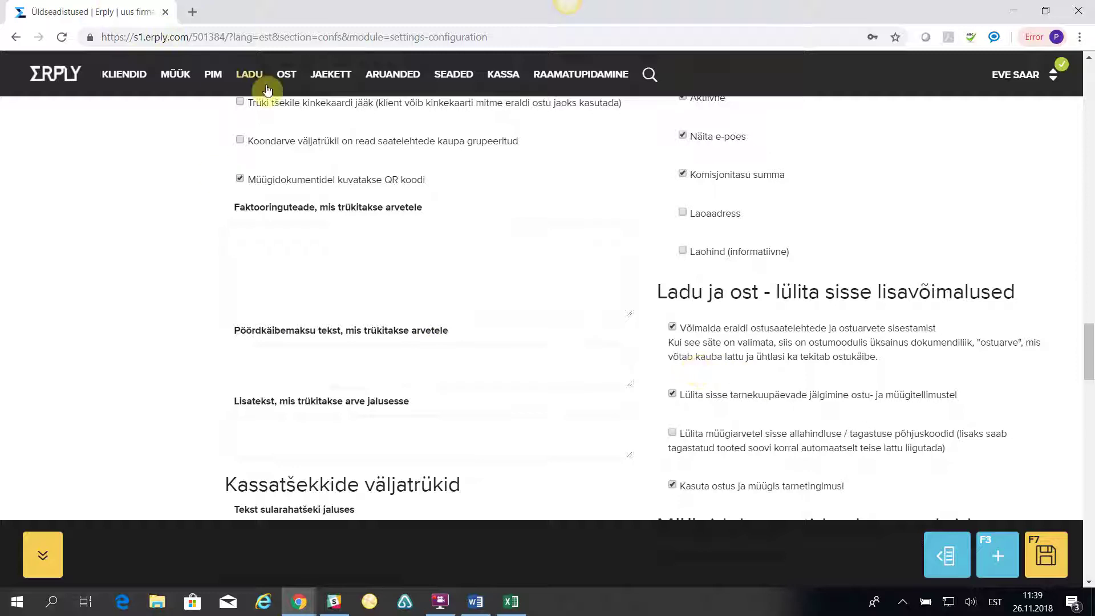
# Start a new purchase invoice and review the available document types, keeping Ostuarve-saateleht
pyautogui.moveTo(286, 74)
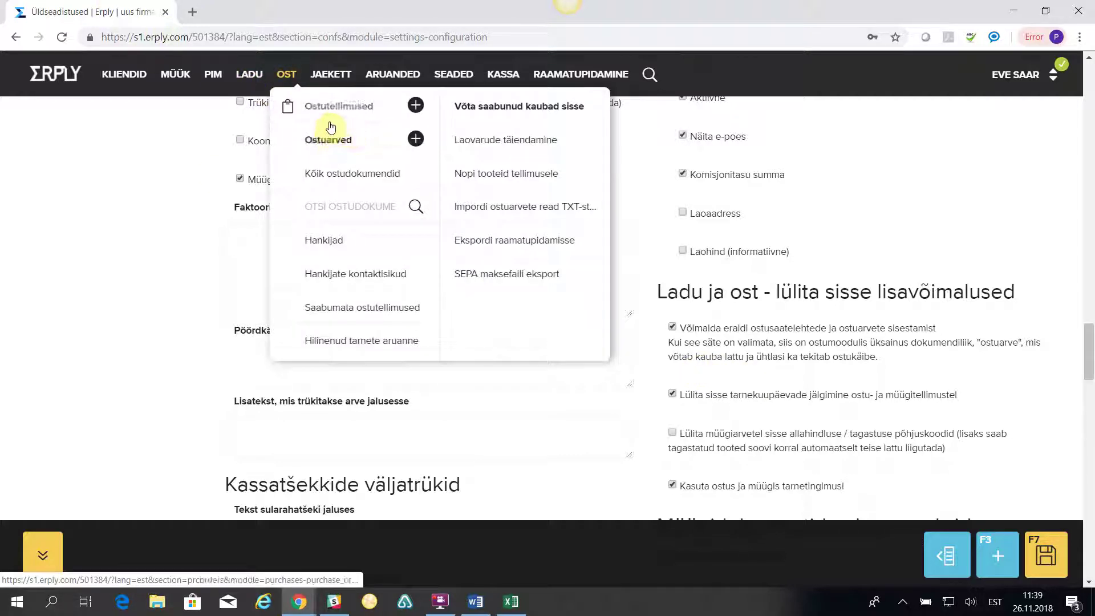
pyautogui.click(336, 143)
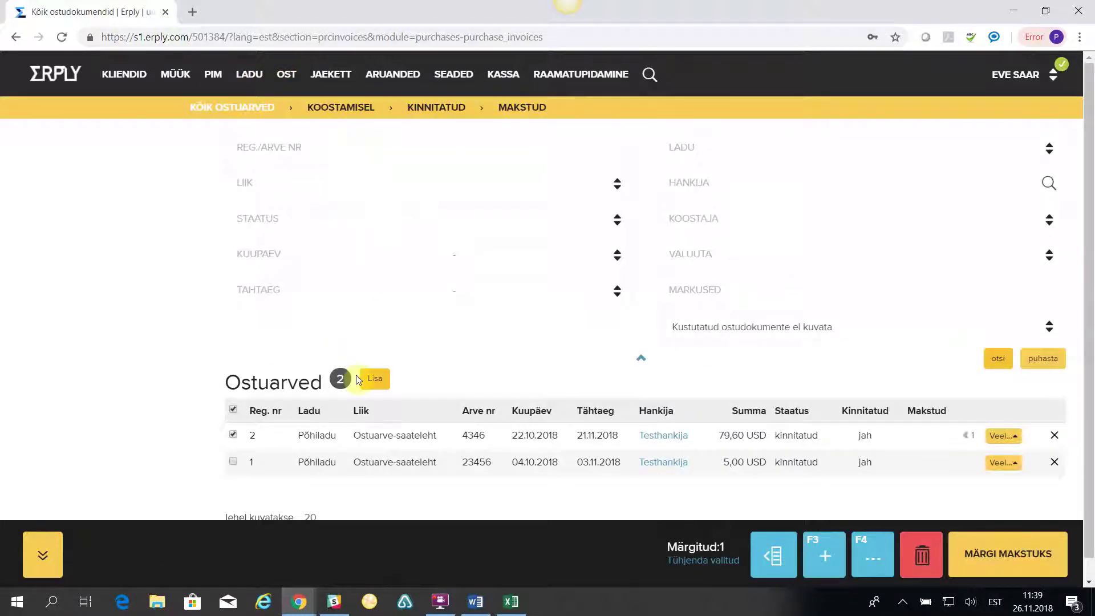
pyautogui.click(374, 378)
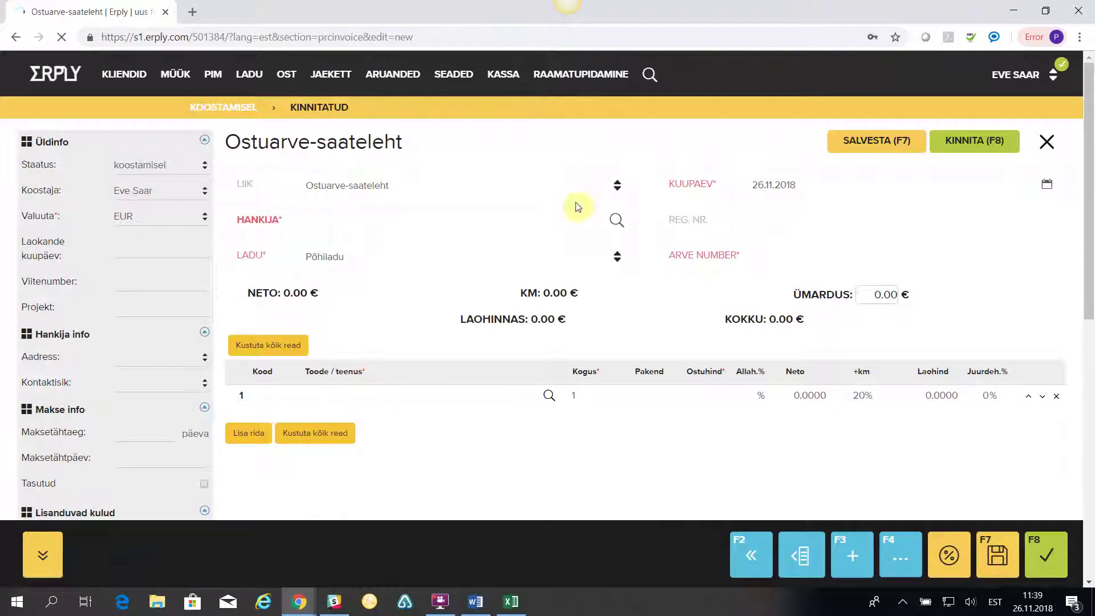
pyautogui.click(617, 188)
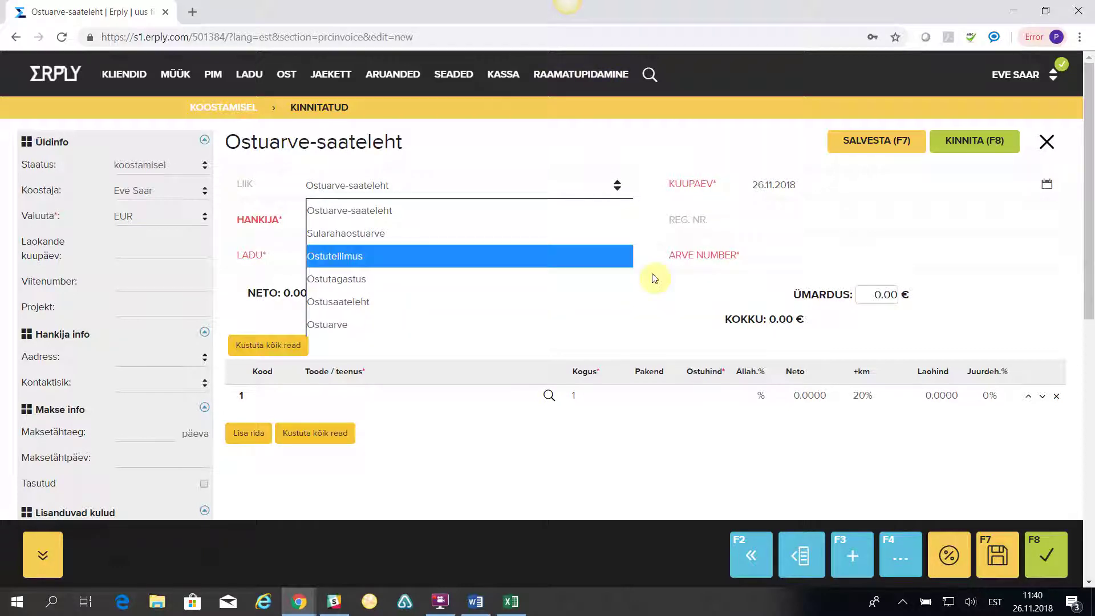
pyautogui.click(702, 326)
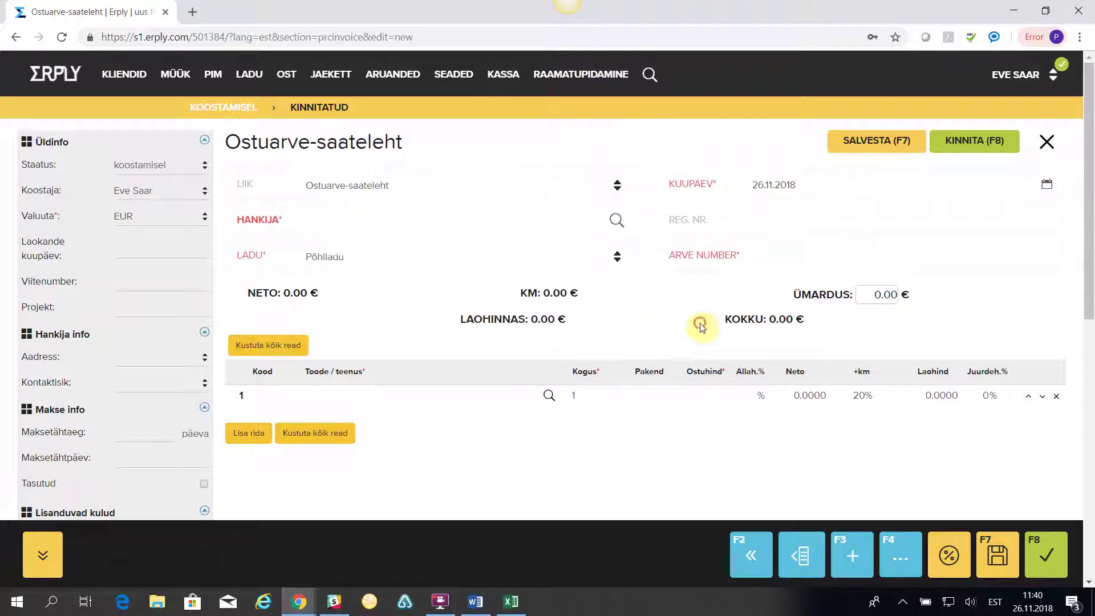
# Fill in the invoice header with supplier Testhankija, warehouse Põhiladu, date 23.11.2018 and invoice number 1234
pyautogui.click(616, 220)
pyautogui.click(387, 211)
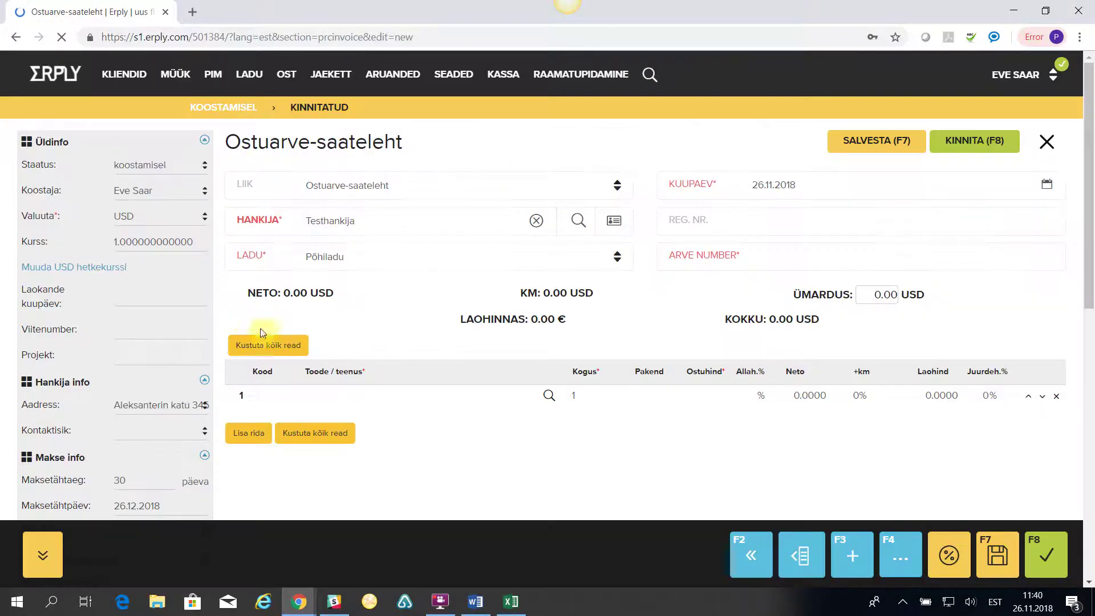
pyautogui.click(621, 260)
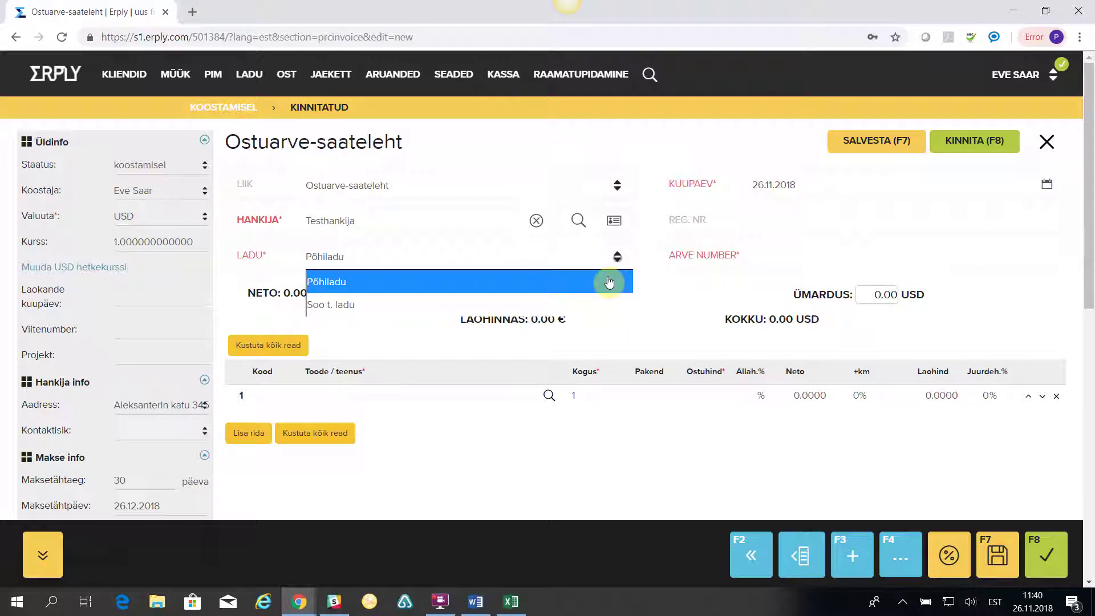
pyautogui.click(332, 283)
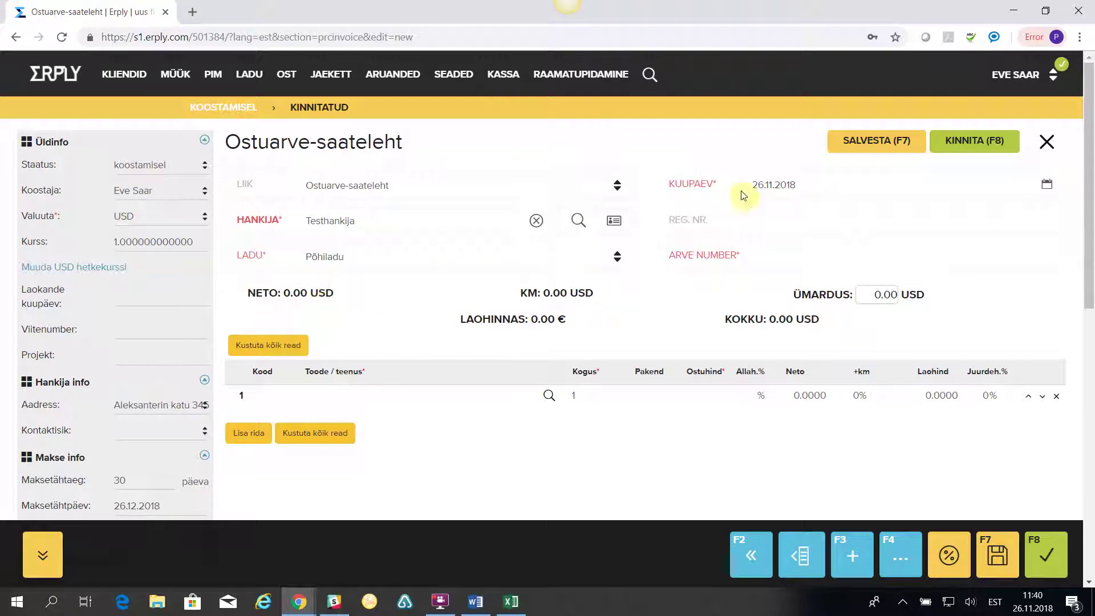
pyautogui.click(1047, 188)
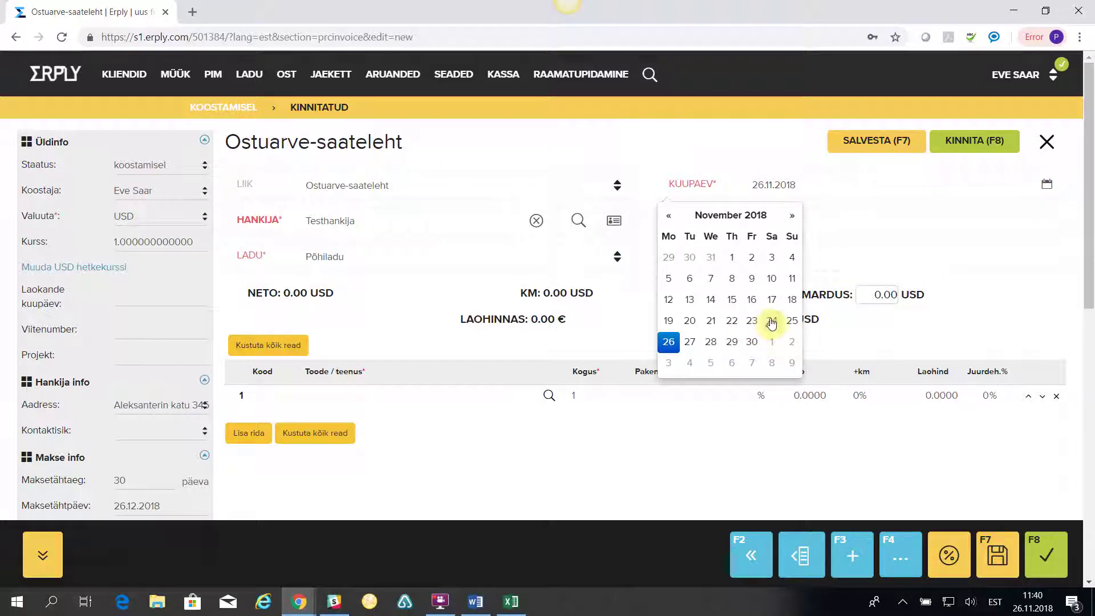
pyautogui.click(752, 321)
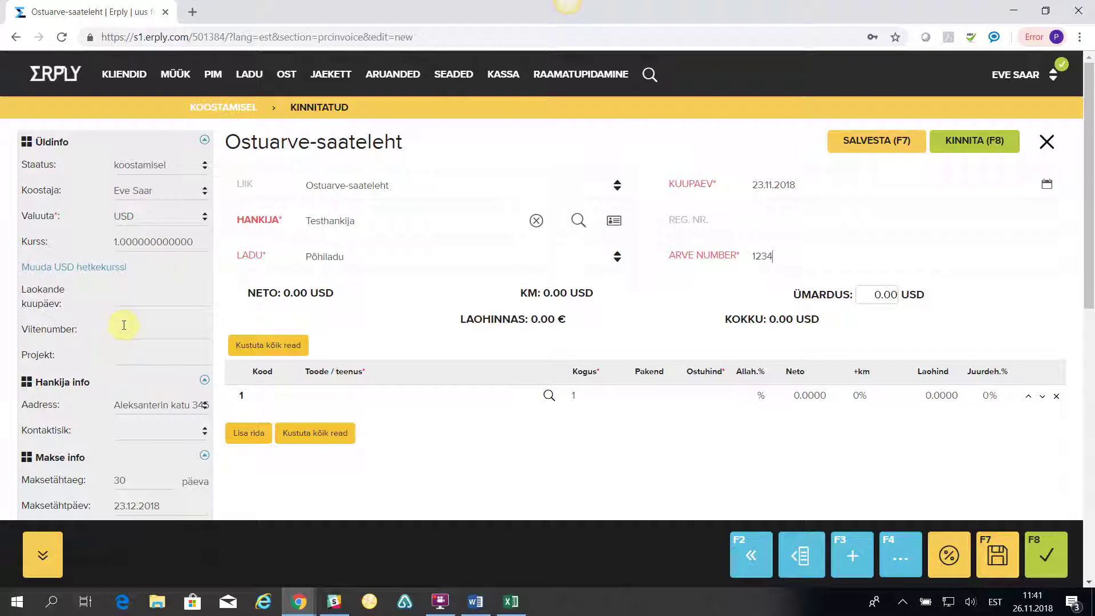
# Enter product 102-must-L-pv on the first invoice line with quantity 2, purchase price 17 and a 10% discount
pyautogui.click(549, 395)
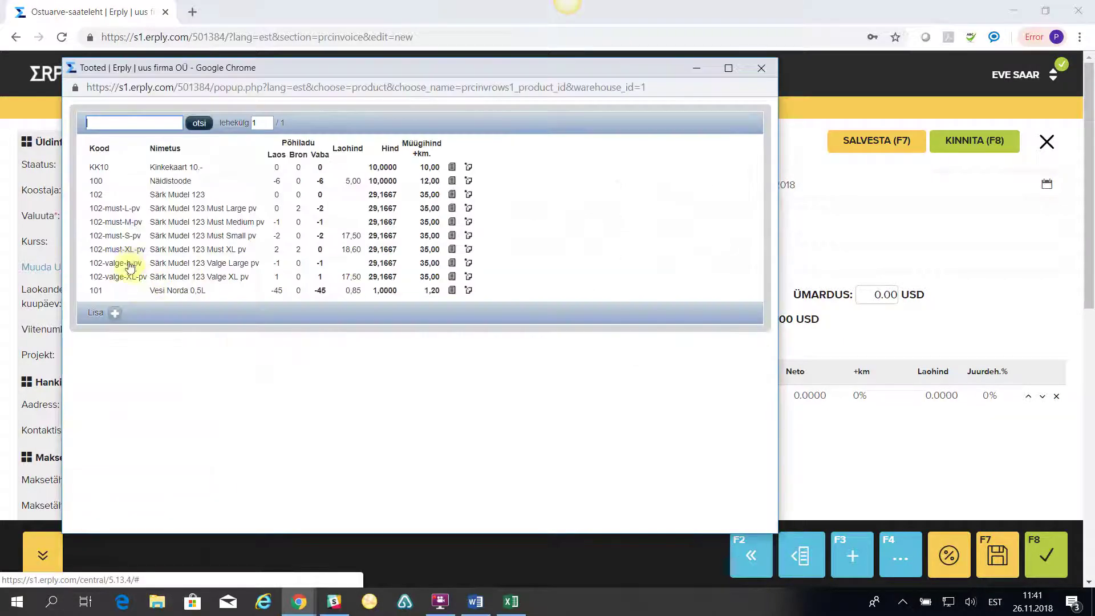
pyautogui.click(117, 209)
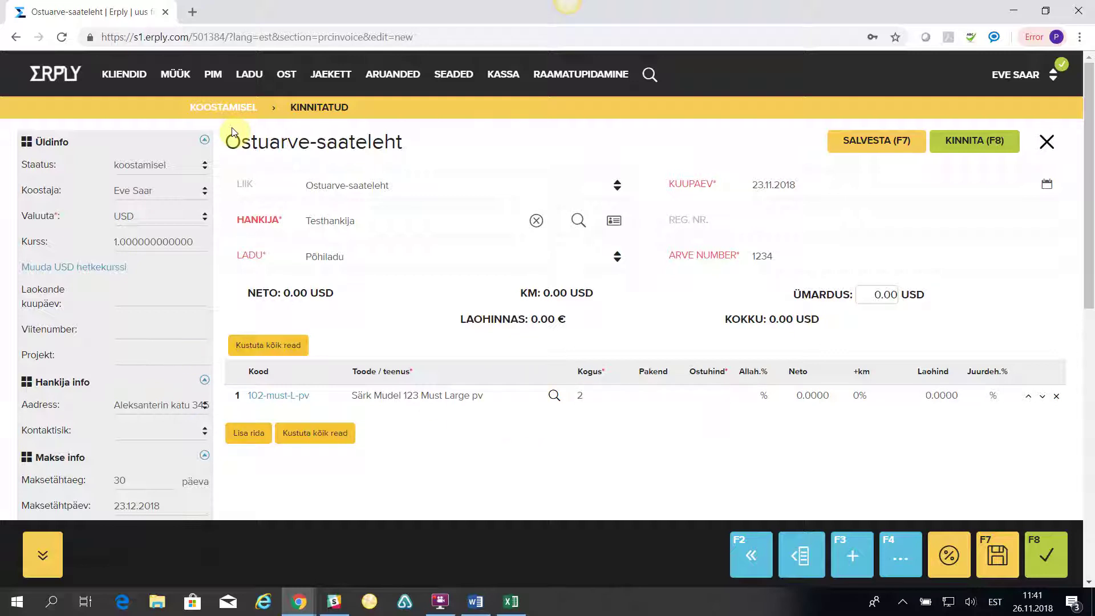
pyautogui.press('Tab')
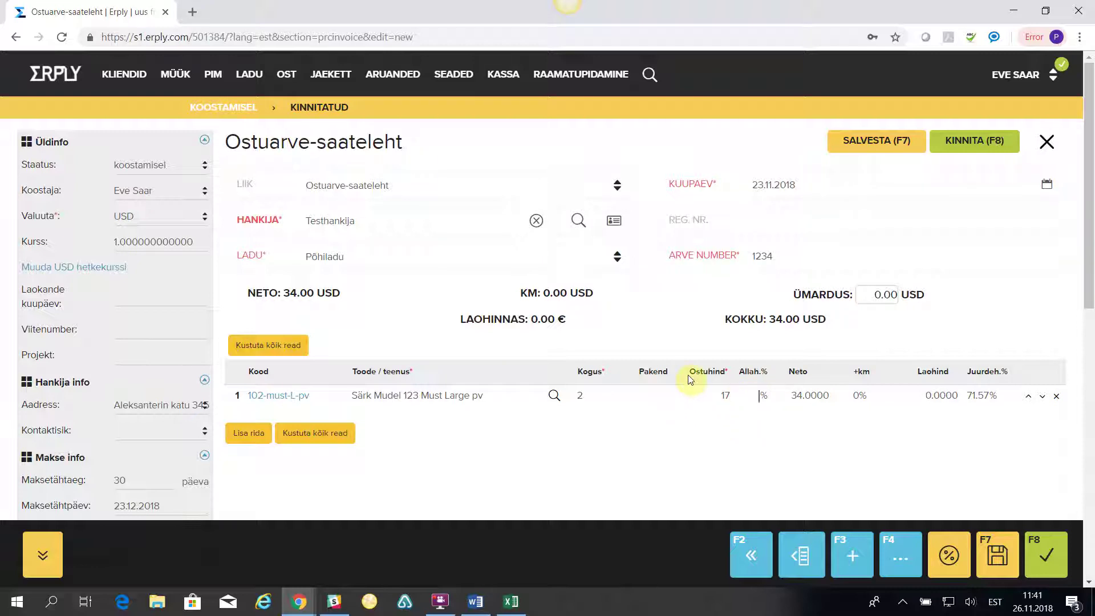
pyautogui.write('10')
pyautogui.press('Tab')
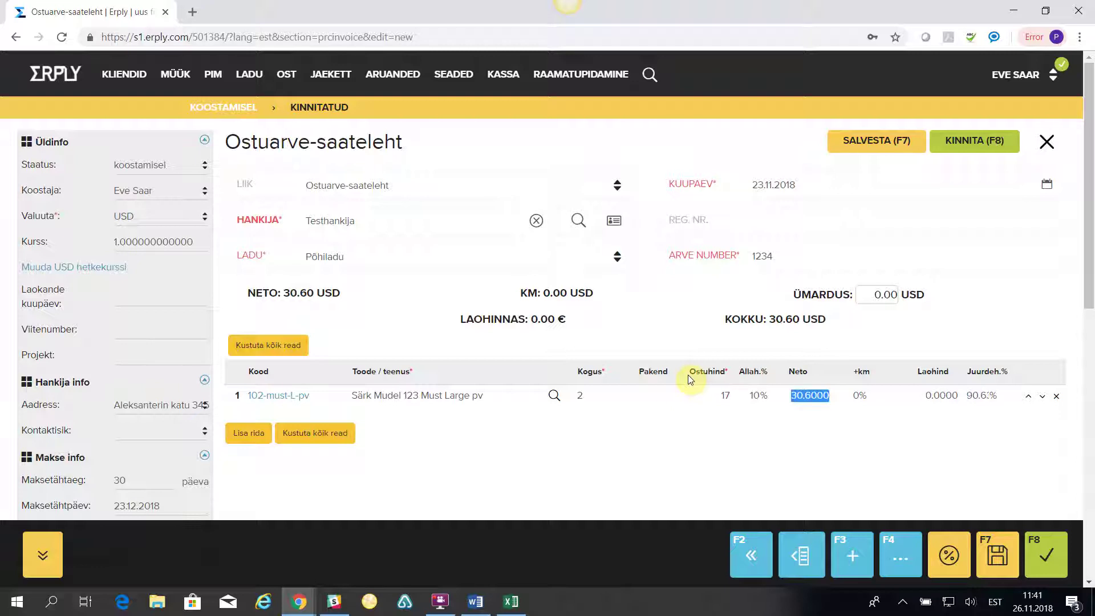
pyautogui.click(842, 454)
# Add a second line for product 102-valge-L-pv with quantity 1 and purchase price 17.5, and save and confirm the invoice
pyautogui.click(252, 433)
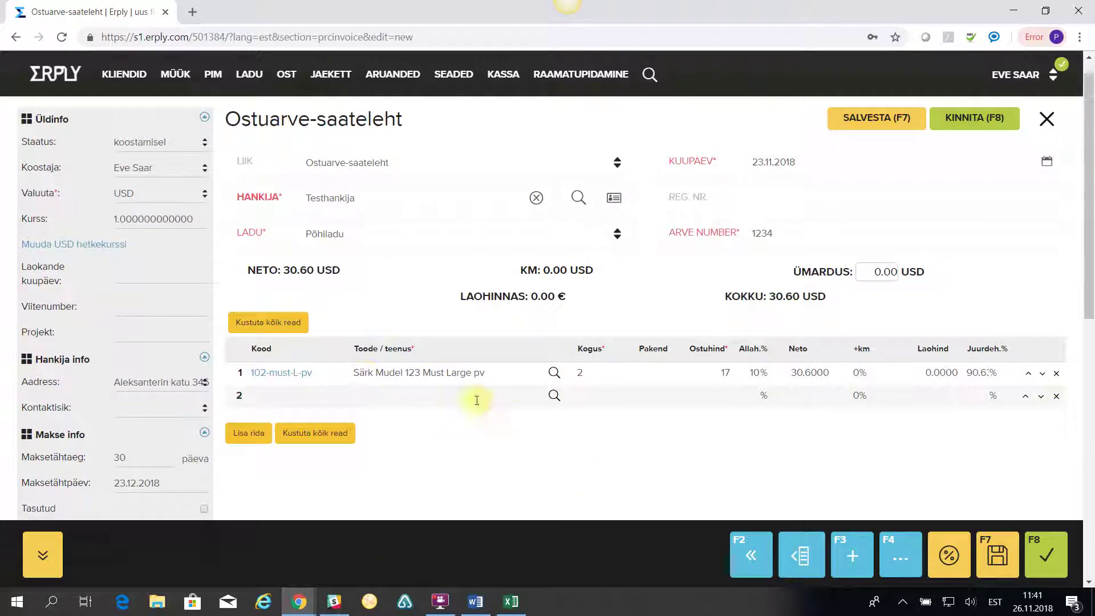
pyautogui.click(553, 395)
pyautogui.click(151, 264)
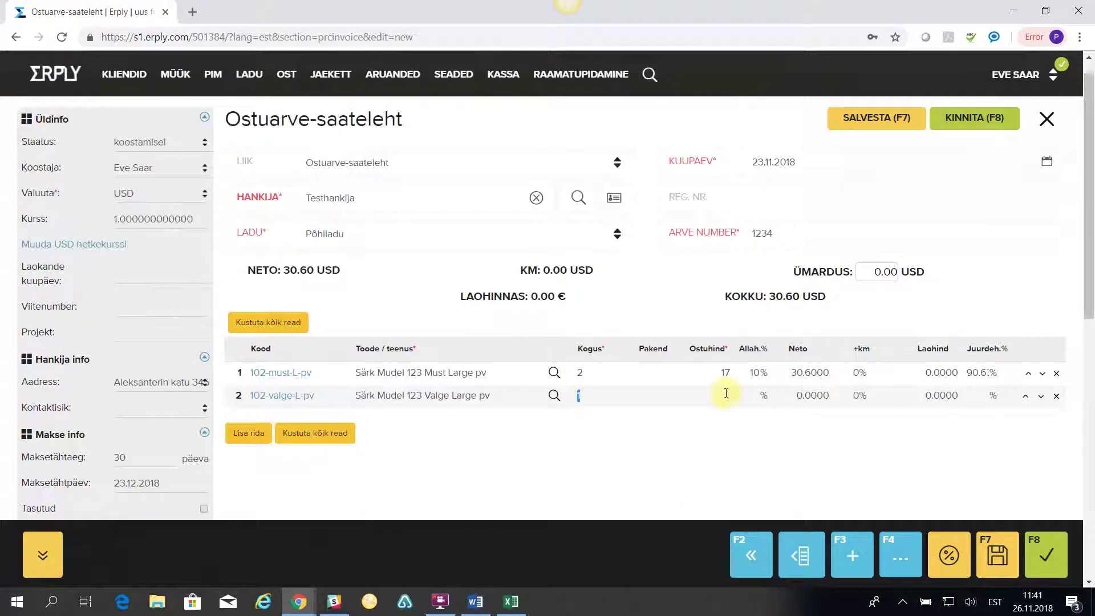
pyautogui.click(721, 396)
pyautogui.write('17.5')
pyautogui.press('Tab')
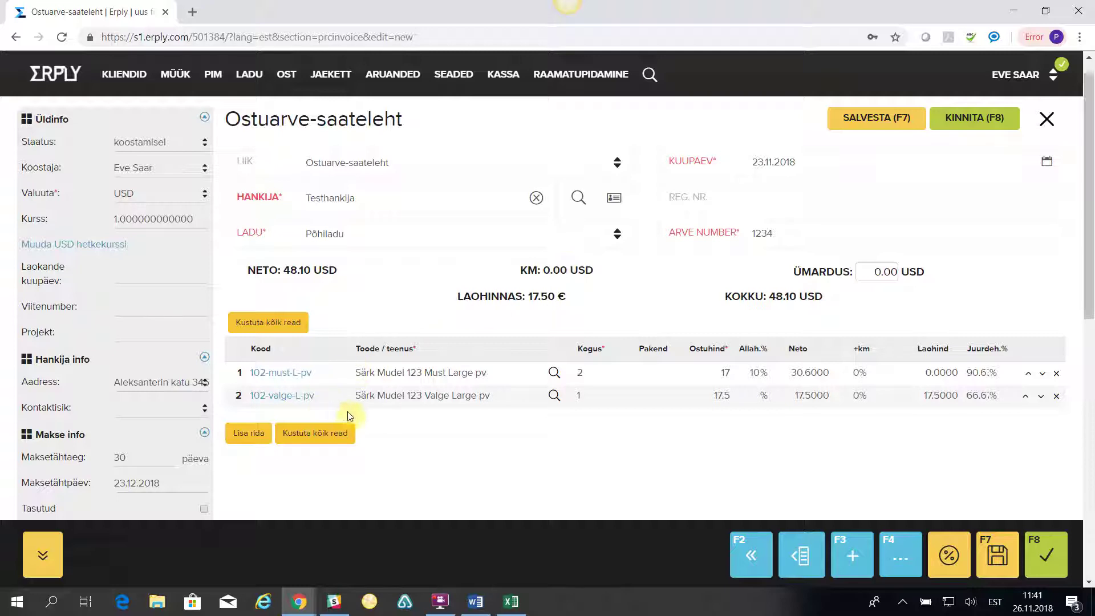
pyautogui.click(863, 118)
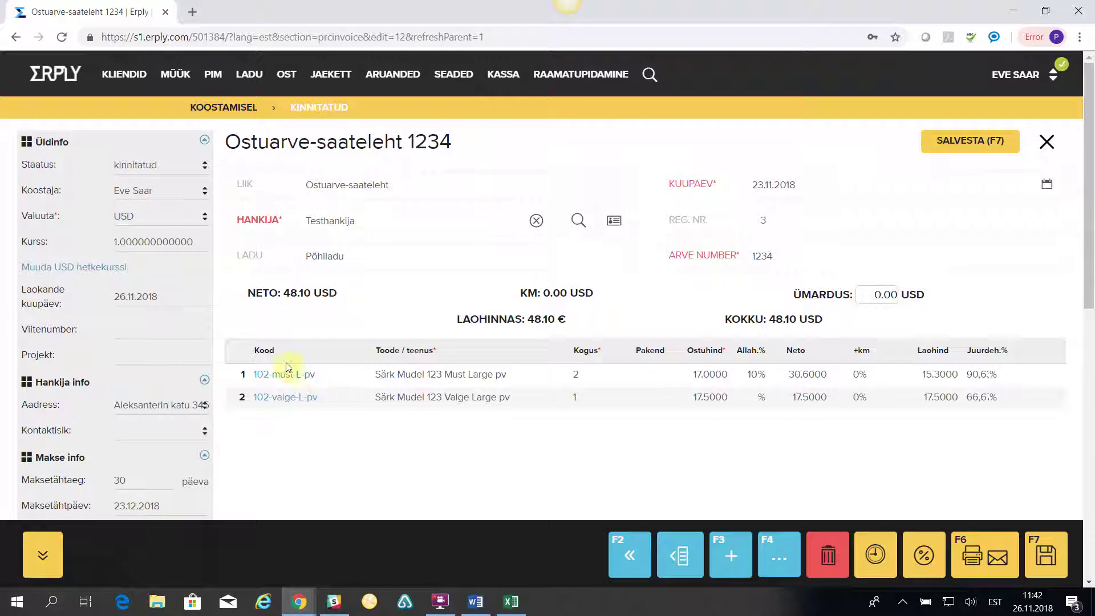
# Open the product card of 102-must-L-pv from the invoice and examine its cost prices and stock levels by warehouse
pyautogui.click(272, 375)
pyautogui.click(649, 249)
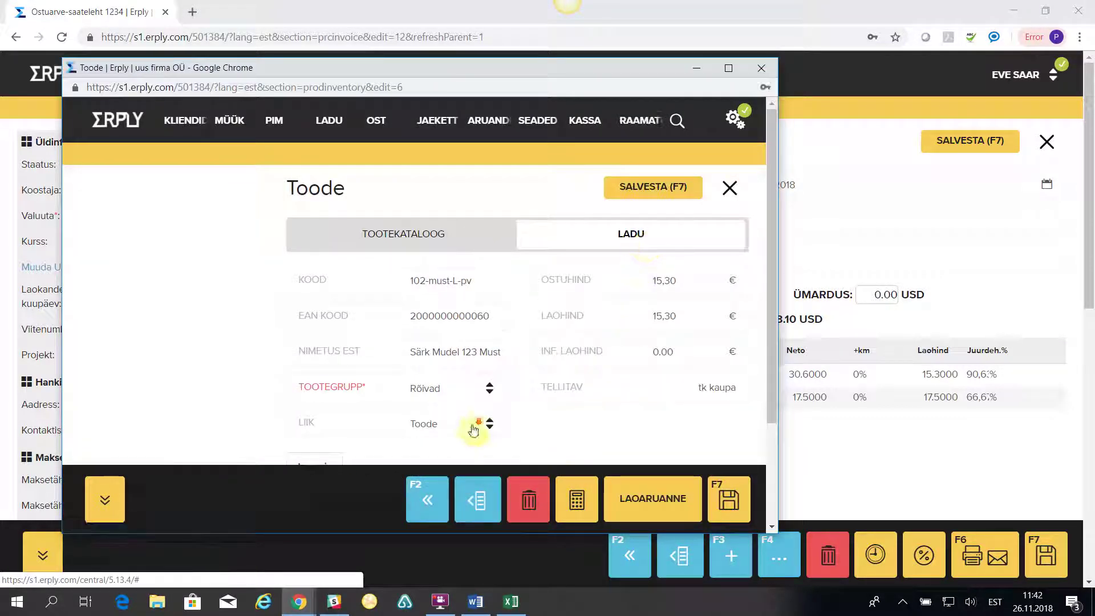
pyautogui.scroll(-3, 473, 429)
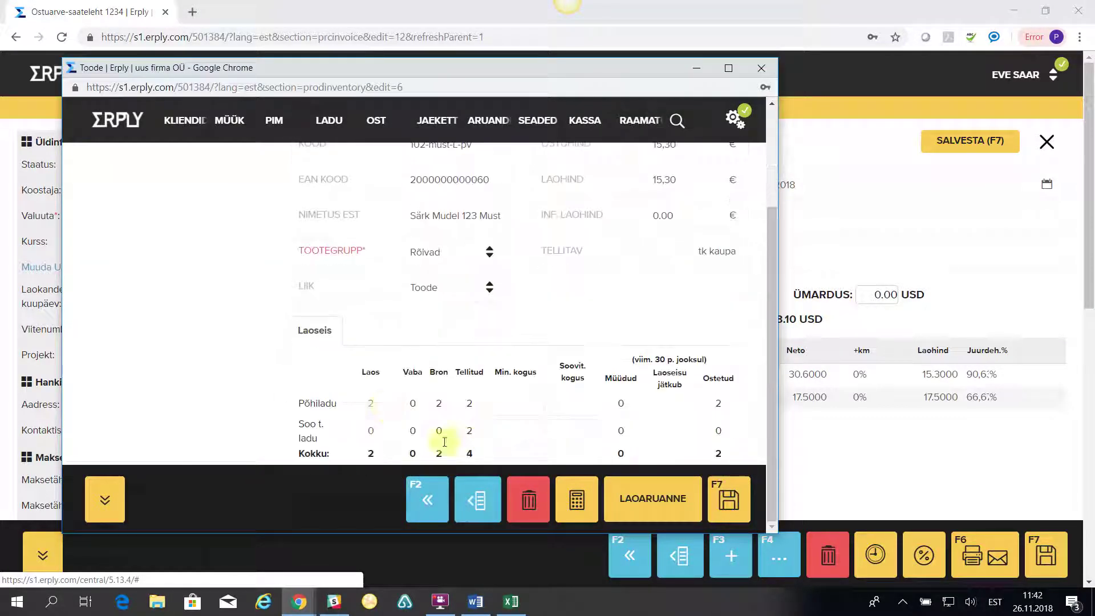
# Examine the stock report of 102-must-L-pv for the Põhiladu warehouse, and return to the invoice
pyautogui.click(640, 498)
pyautogui.click(85, 237)
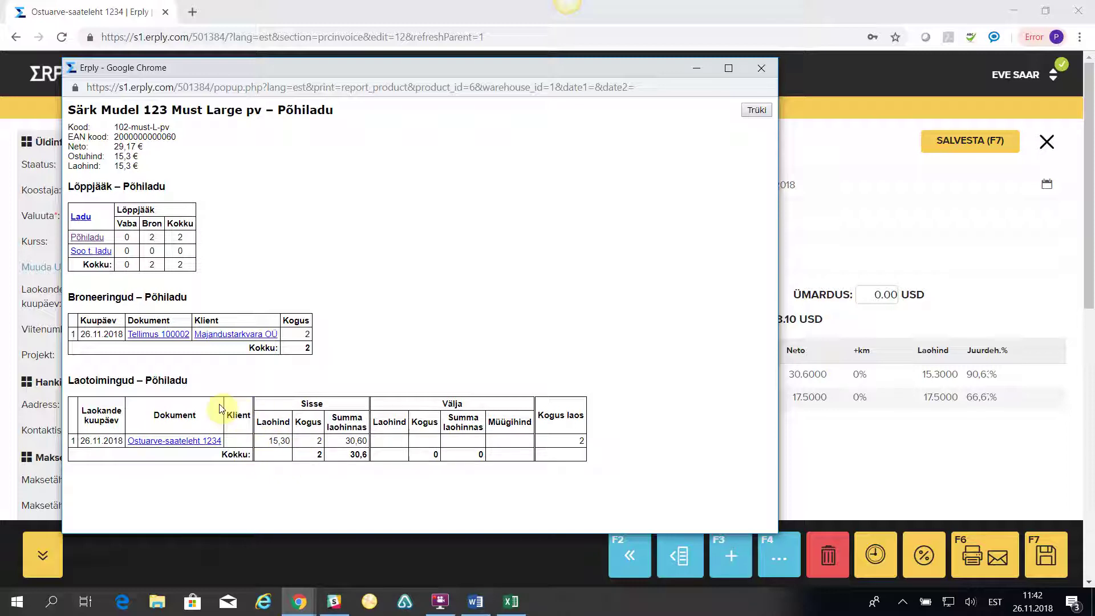
pyautogui.click(761, 69)
pyautogui.click(763, 68)
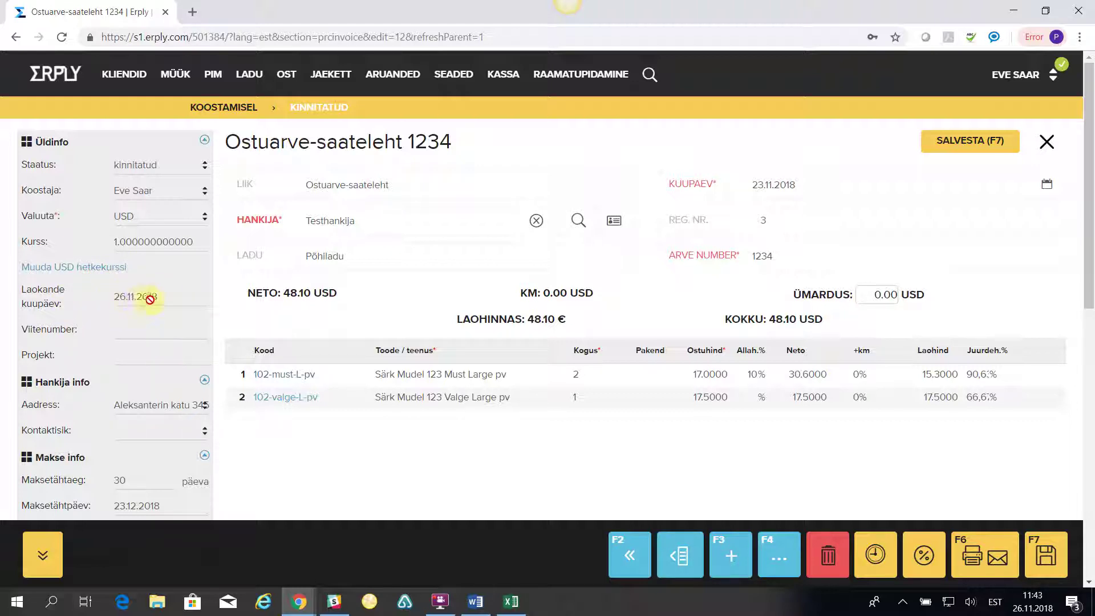
# Set the invoice's additional costs (Lisanduvad kulud) to 3 and their currency to USD
pyautogui.scroll(-3, 433, 444)
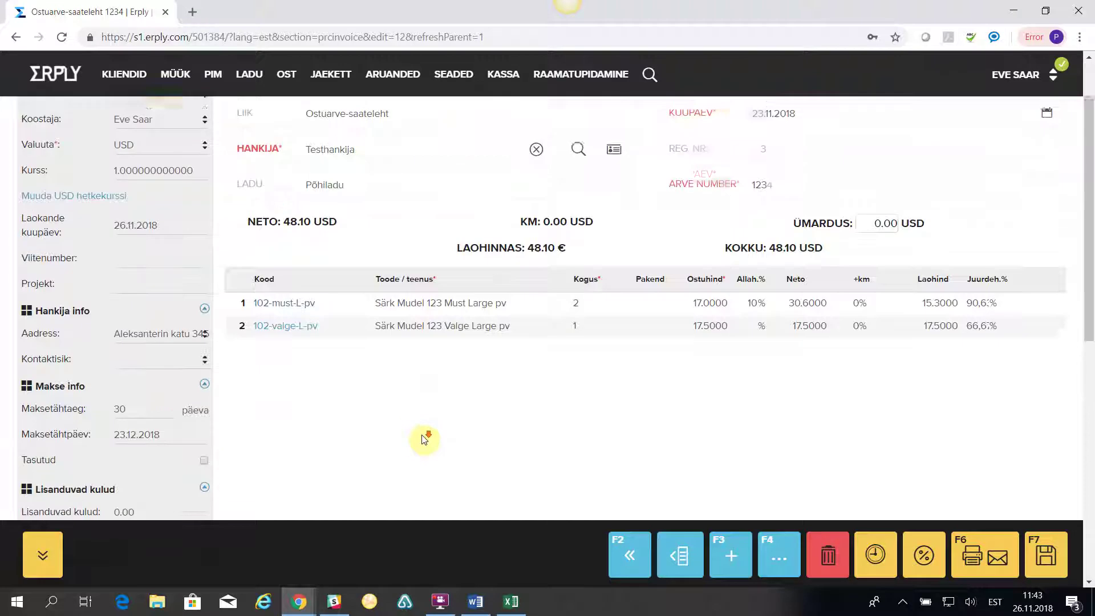
pyautogui.scroll(-1, 425, 437)
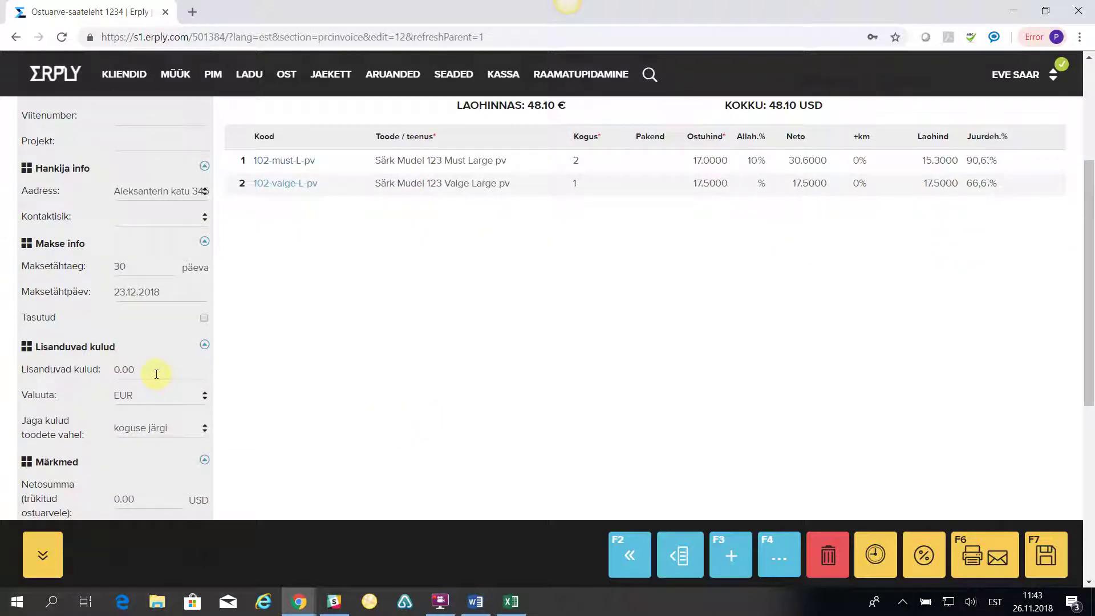
pyautogui.moveTo(150, 370); pyautogui.dragTo(88, 367)
pyautogui.click(227, 223)
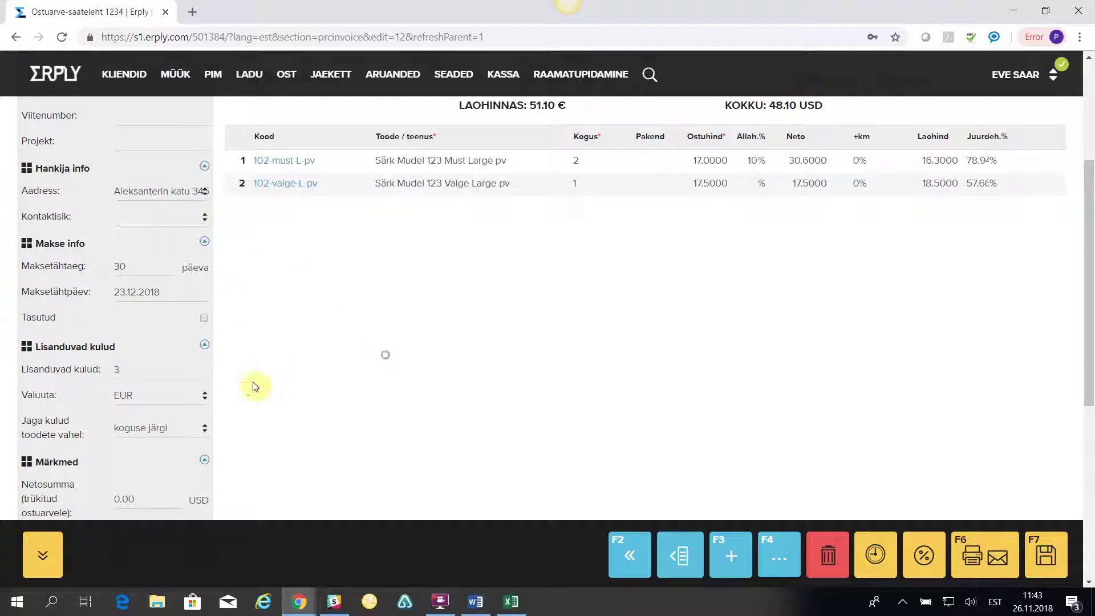
pyautogui.click(194, 406)
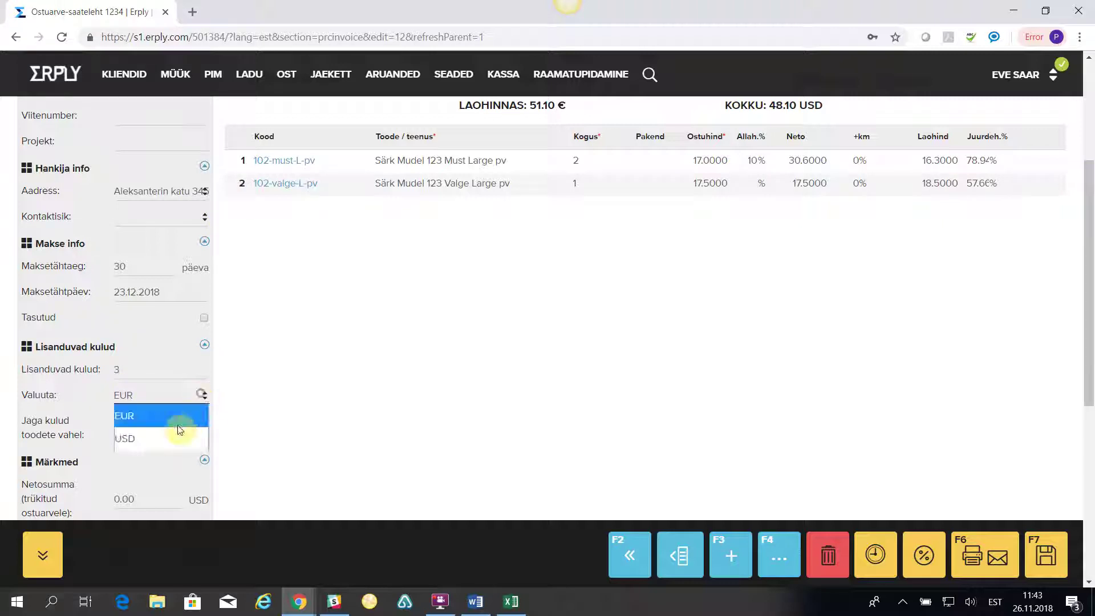
pyautogui.click(130, 439)
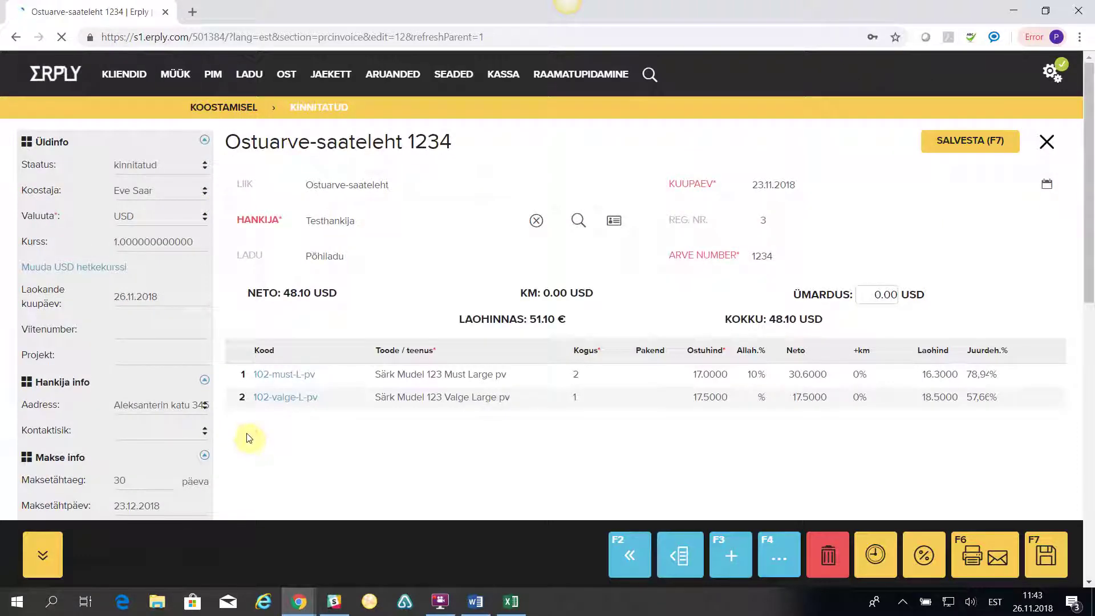
# Distribute the additional costs between the products by quantity (koguse järgi) and save the invoice
pyautogui.scroll(-1, 231, 430)
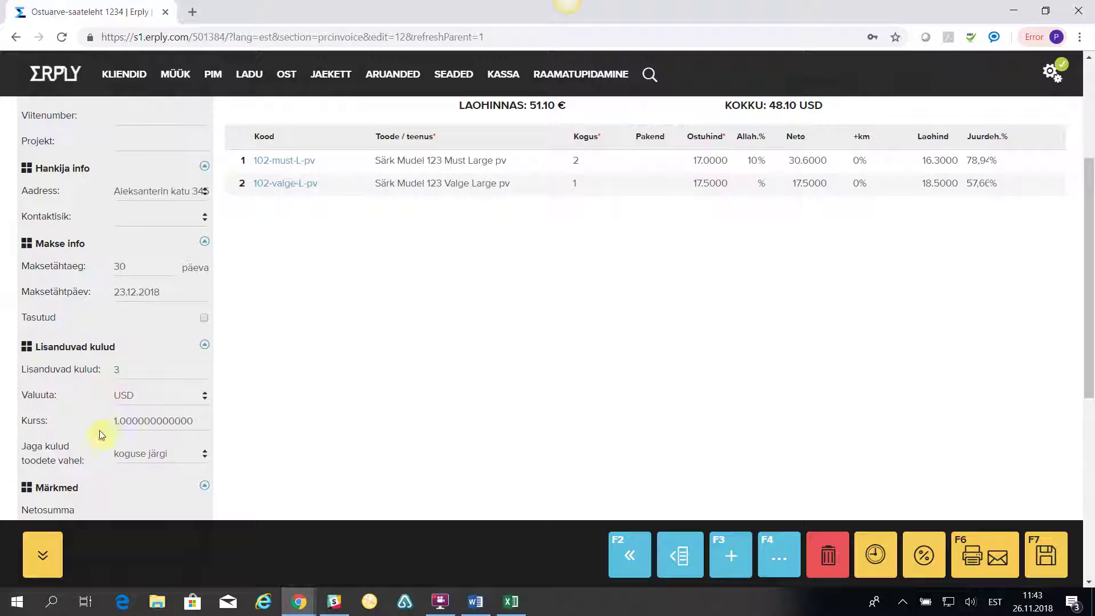
pyautogui.scroll(-2, 345, 425)
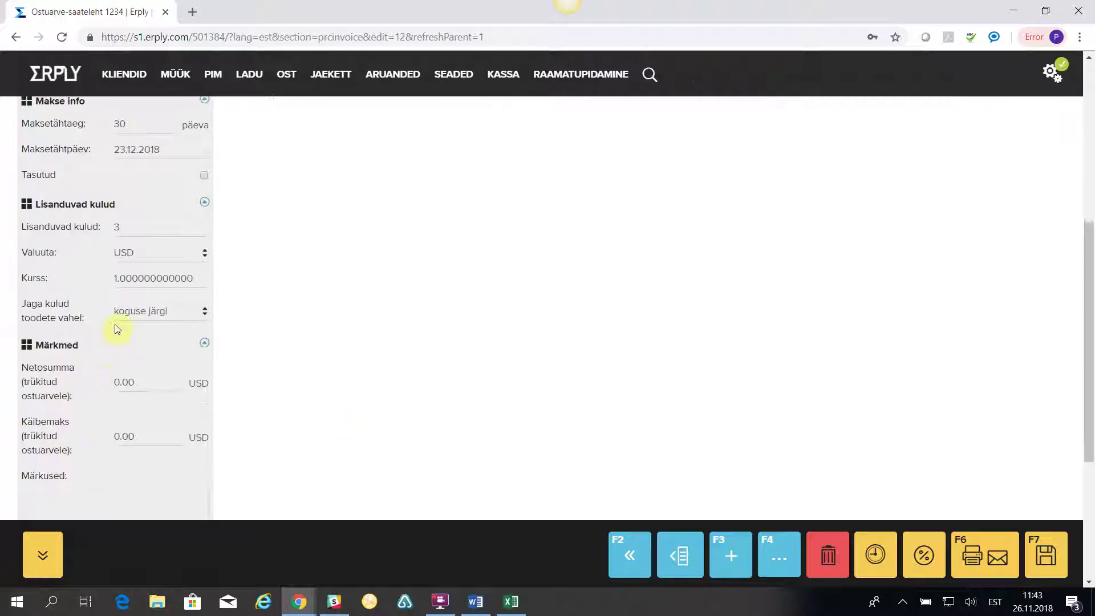
pyautogui.click(204, 312)
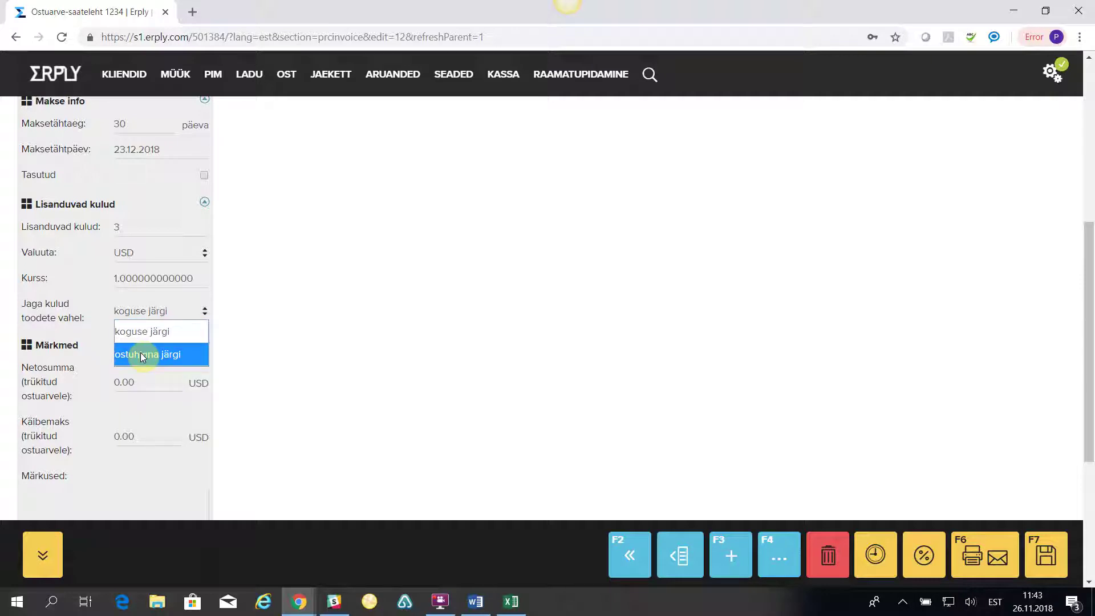
pyautogui.click(132, 332)
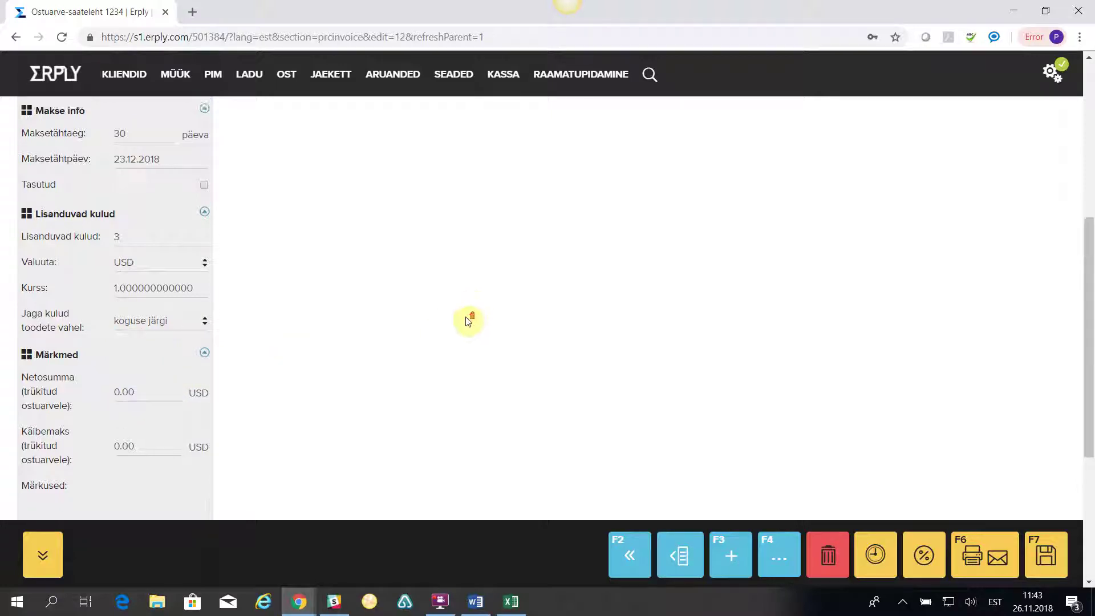
pyautogui.scroll(-1, 255, 392)
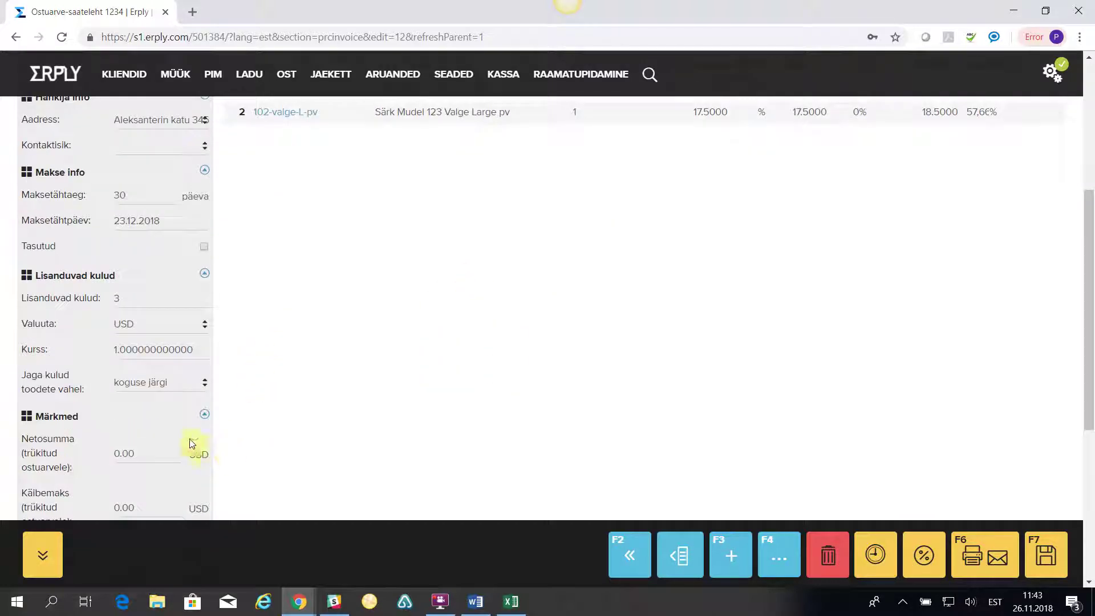
pyautogui.scroll(5, 479, 383)
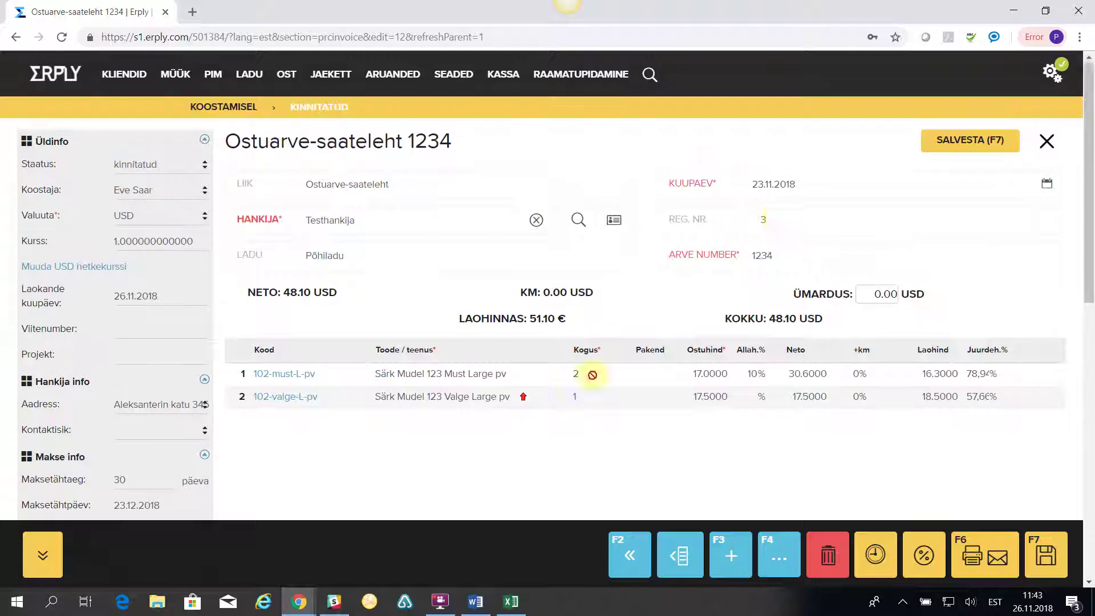
pyautogui.click(963, 141)
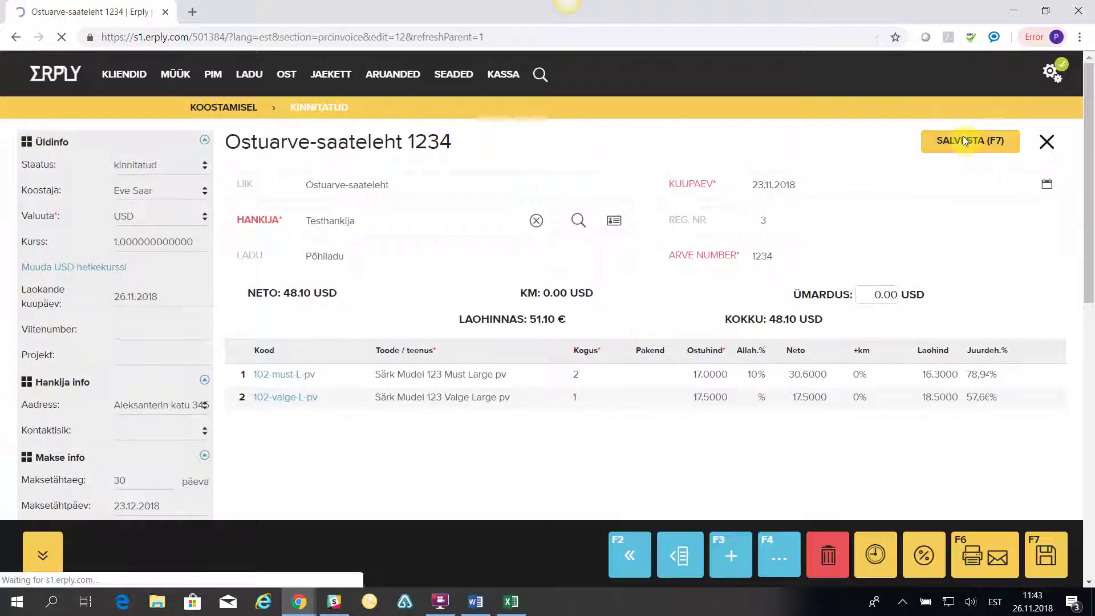
# Check the product card of 102-must-L-pv and its Põhiladu stock report for the updated cost price, and return to the invoice
pyautogui.click(274, 375)
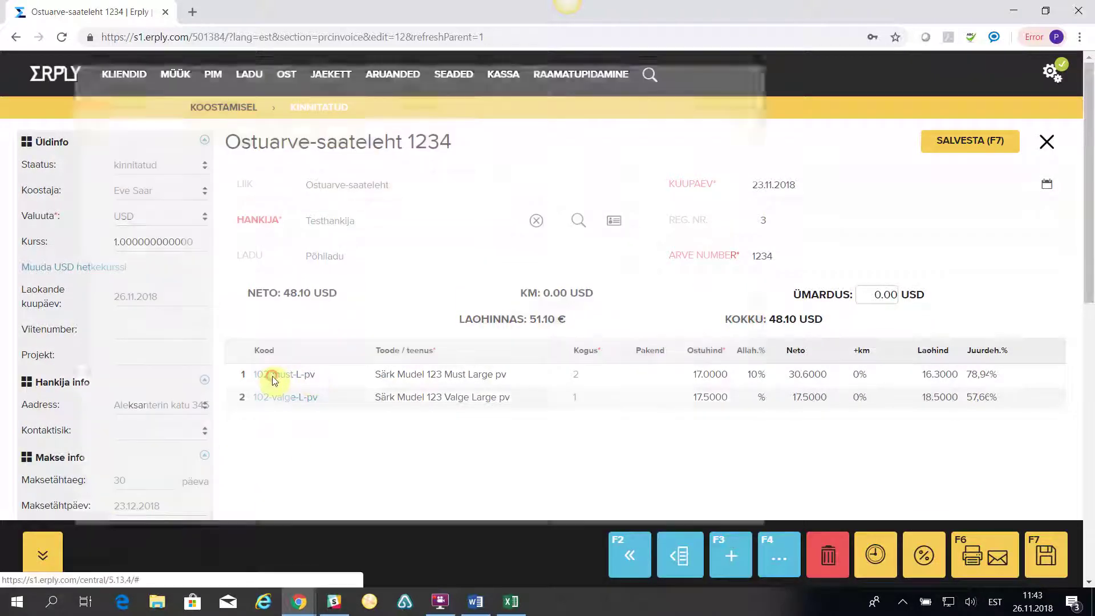
pyautogui.click(630, 234)
pyautogui.scroll(-3, 513, 445)
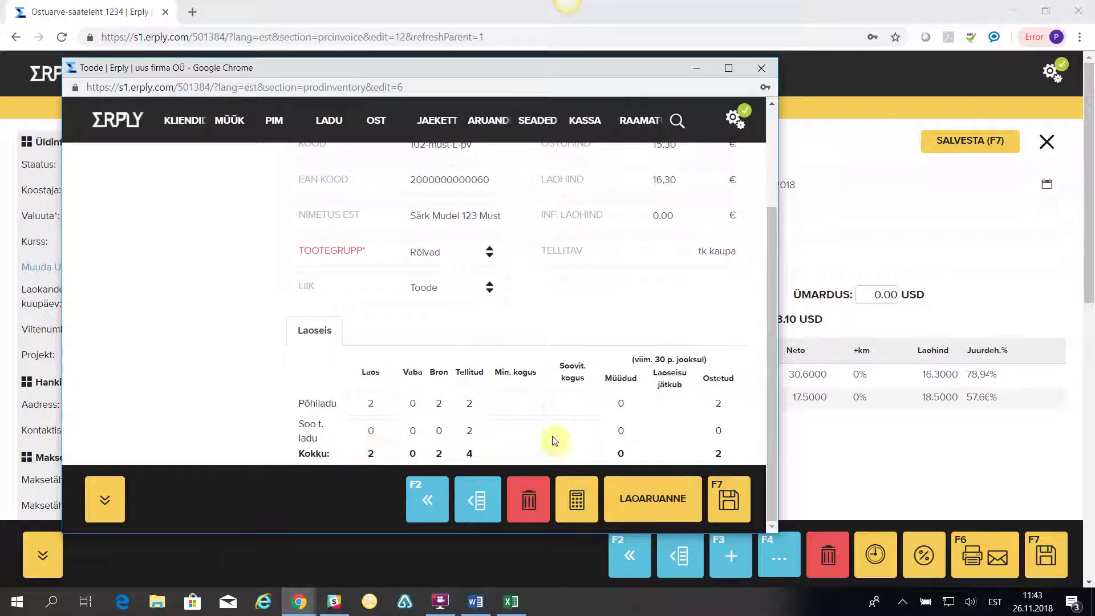
pyautogui.click(666, 499)
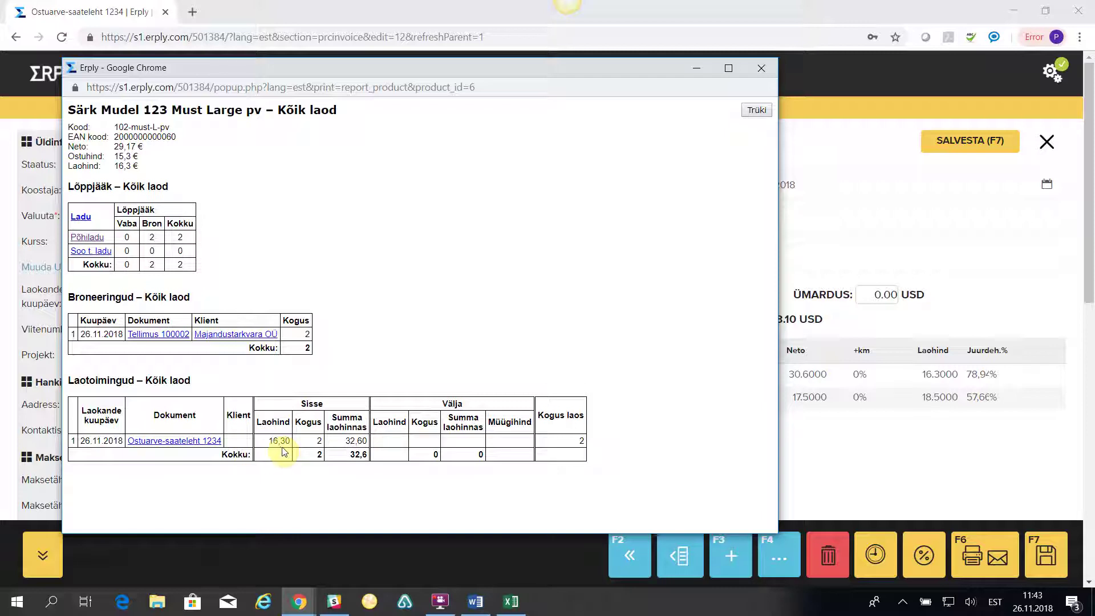
pyautogui.click(90, 239)
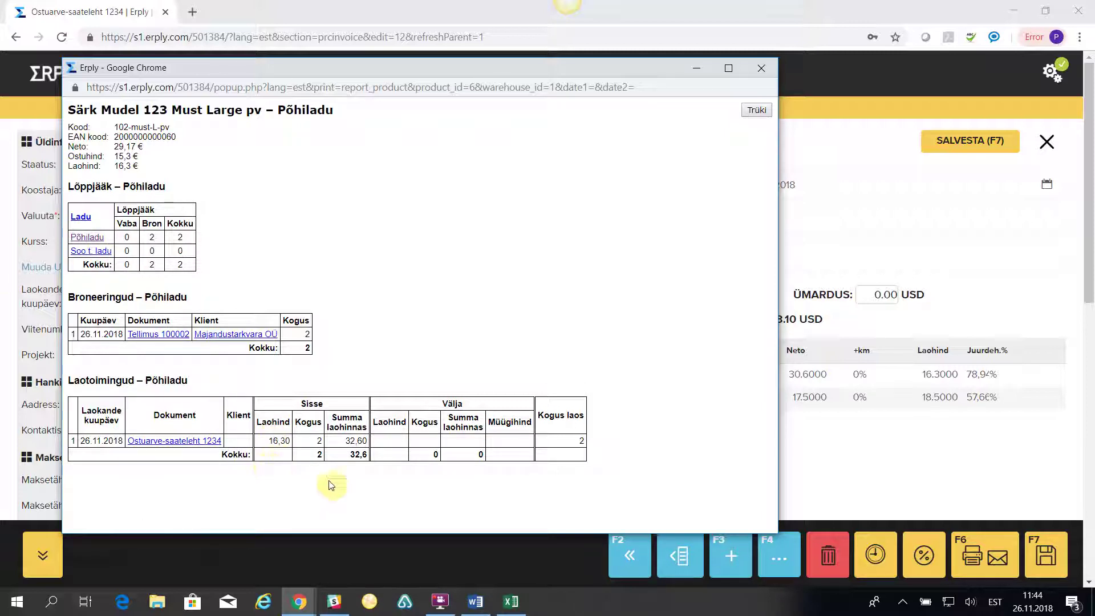
pyautogui.click(762, 68)
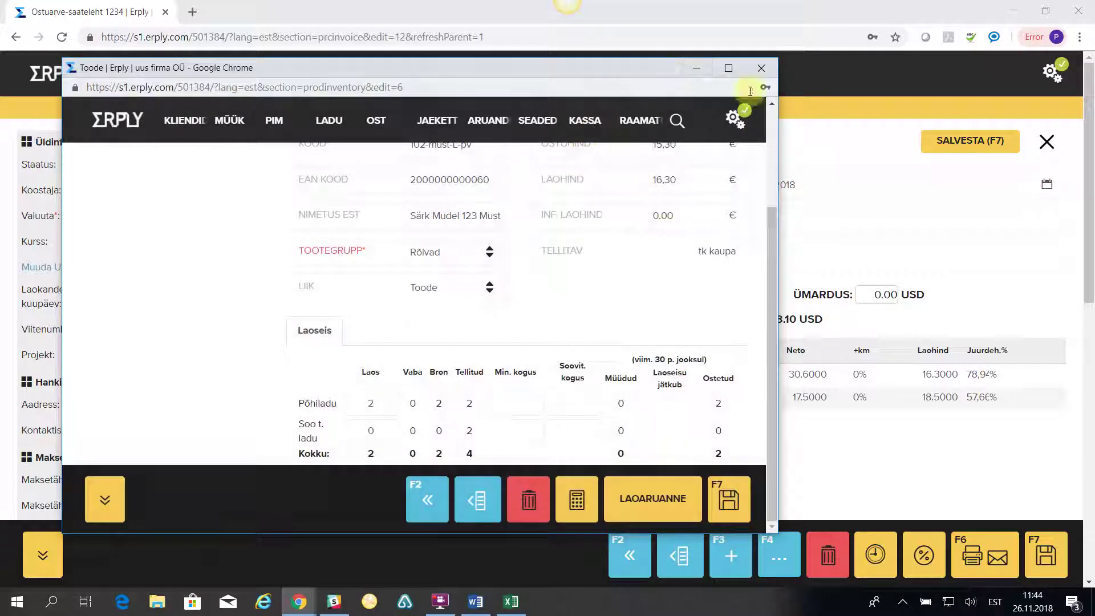
pyautogui.click(761, 68)
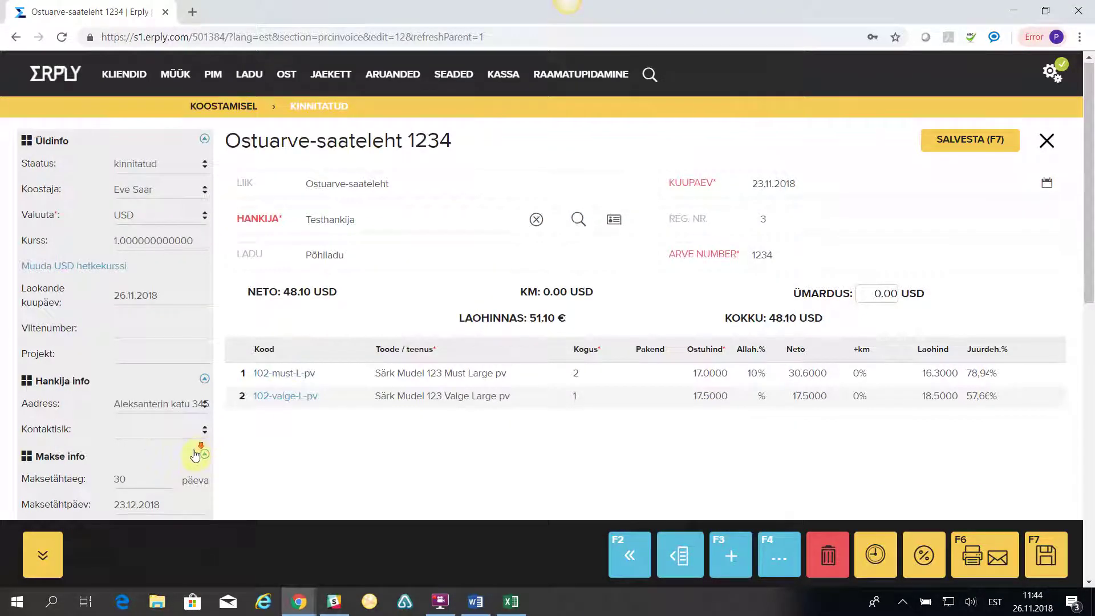
# Compare the invoice's additional cost settings with the cost prices on the product lines and the invoice totals
pyautogui.scroll(-3, 130, 500)
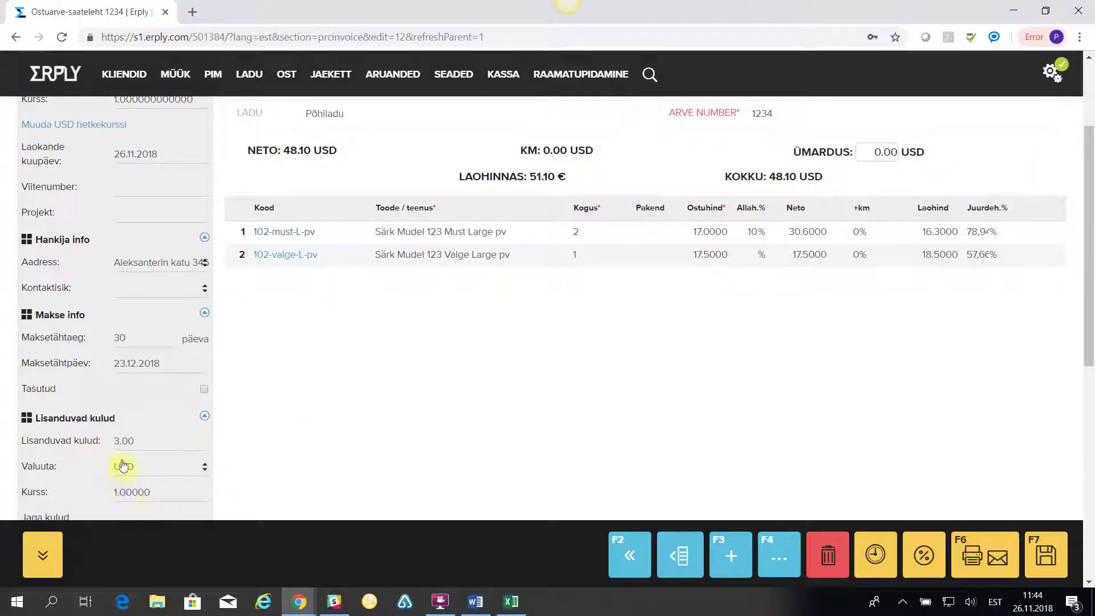
pyautogui.scroll(3, 469, 439)
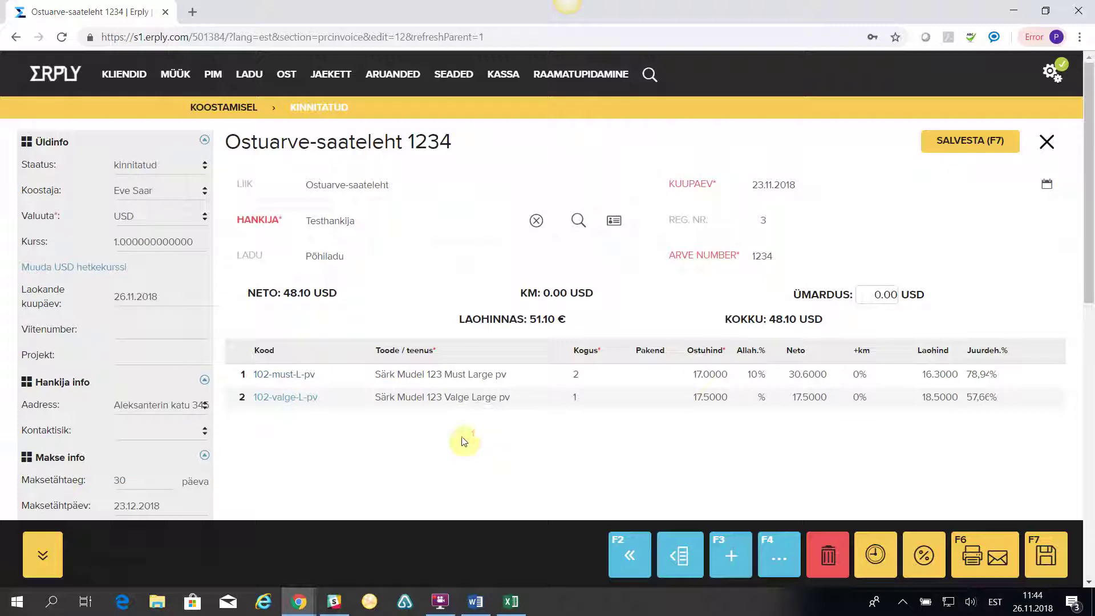
pyautogui.scroll(-2, 329, 429)
pyautogui.scroll(-3, 319, 433)
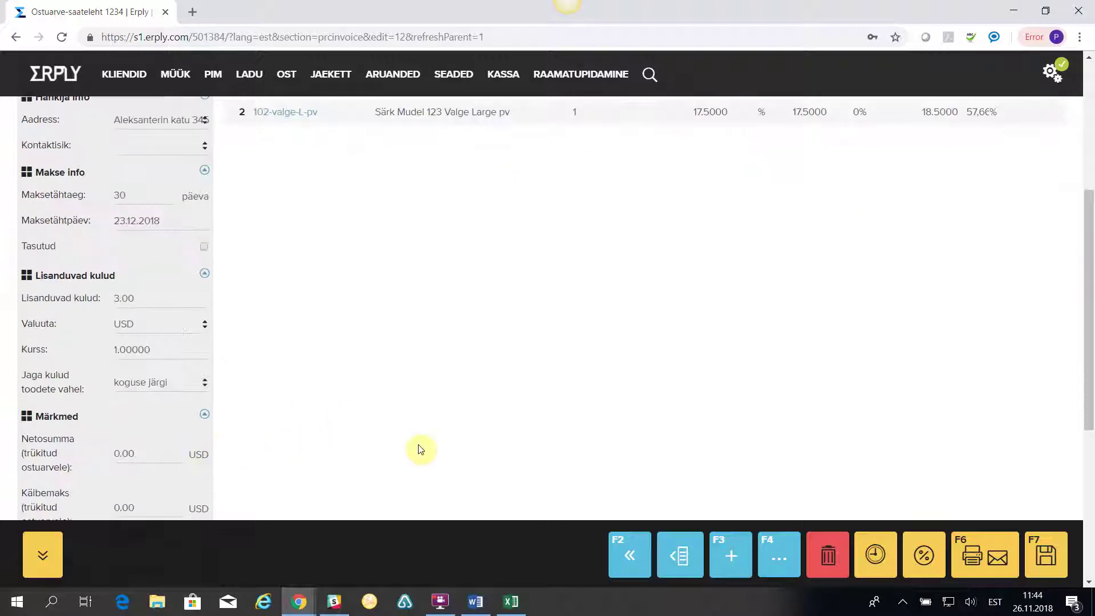
pyautogui.scroll(5, 421, 447)
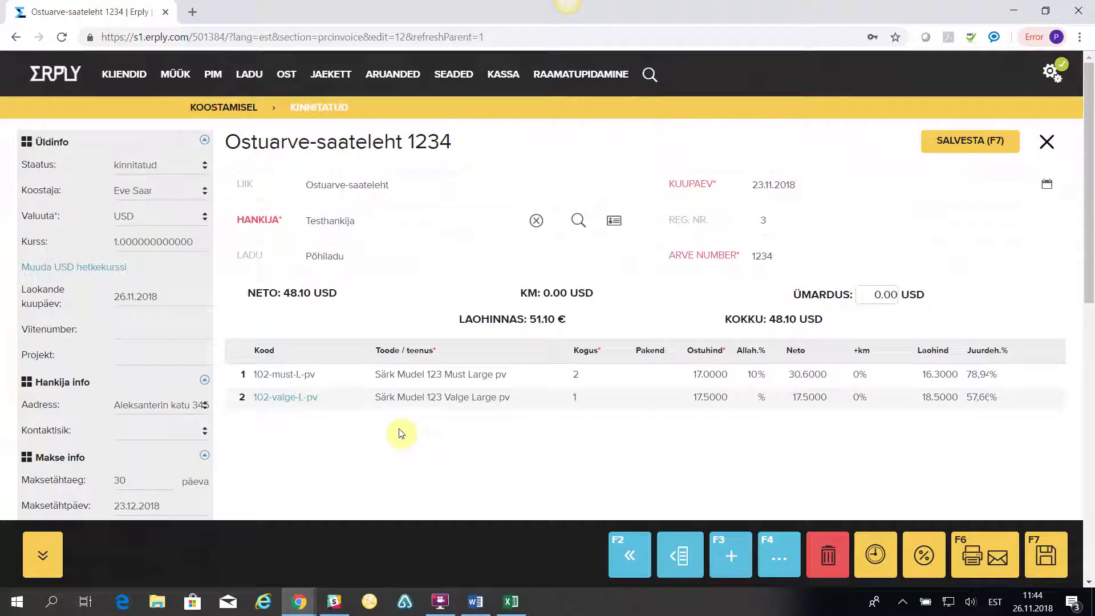
pyautogui.scroll(-2, 339, 433)
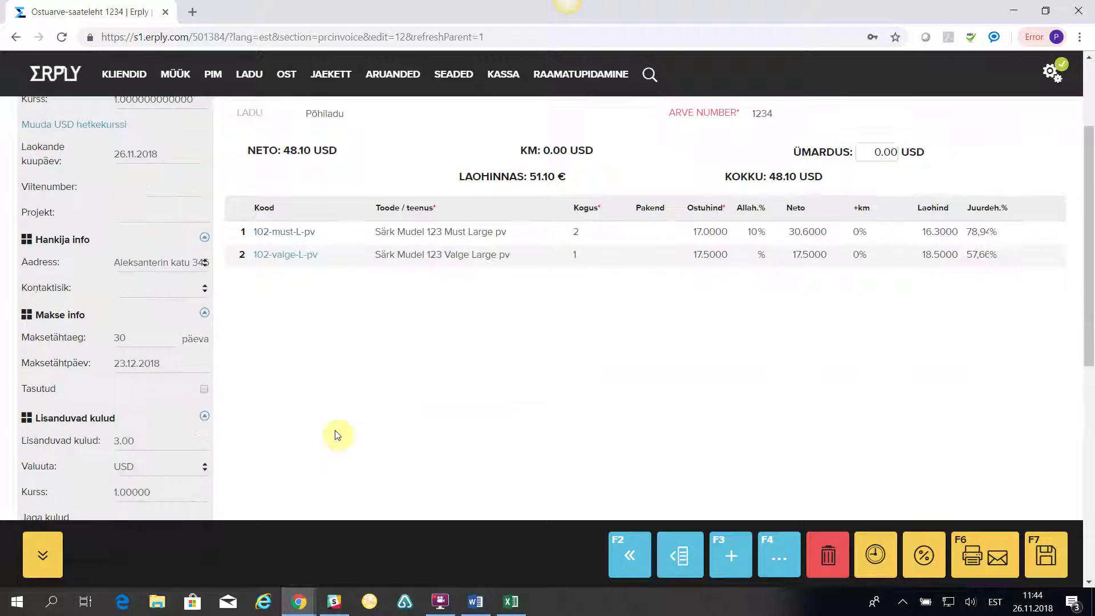
# Set the invoice's rounding (Ümardus) to -0.10 USD and save the invoice
pyautogui.scroll(1, 336, 436)
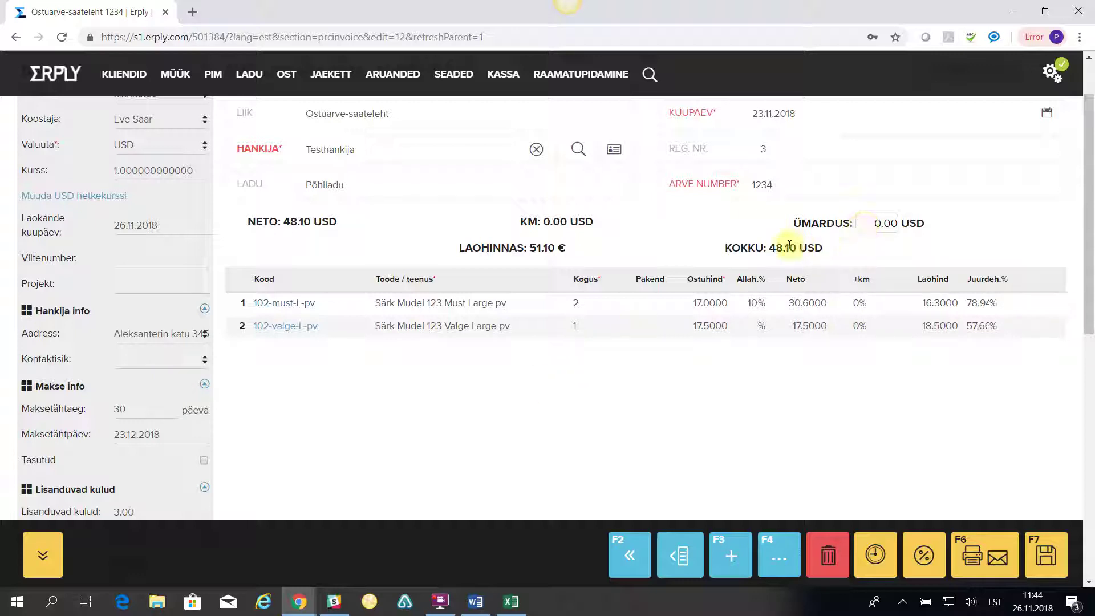
pyautogui.click(866, 226)
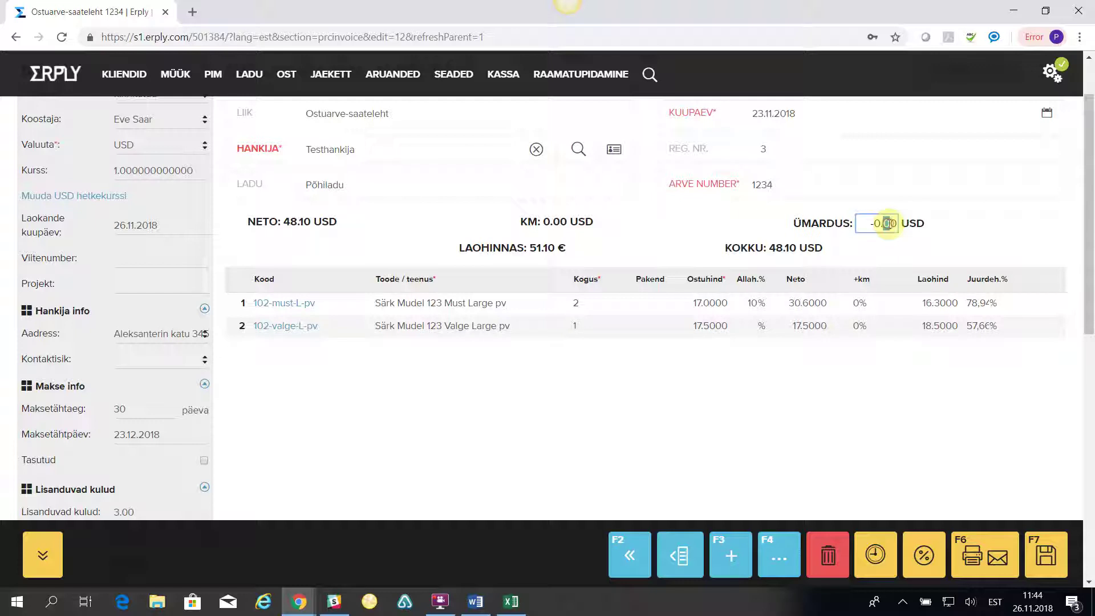
pyautogui.write('1')
pyautogui.click(993, 241)
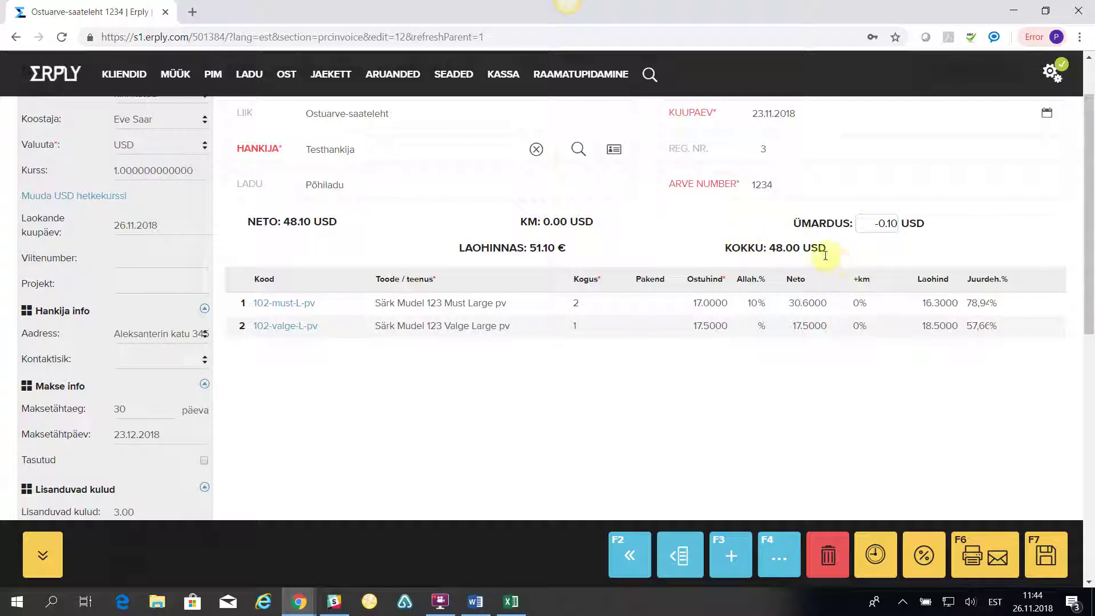
pyautogui.scroll(2, 736, 245)
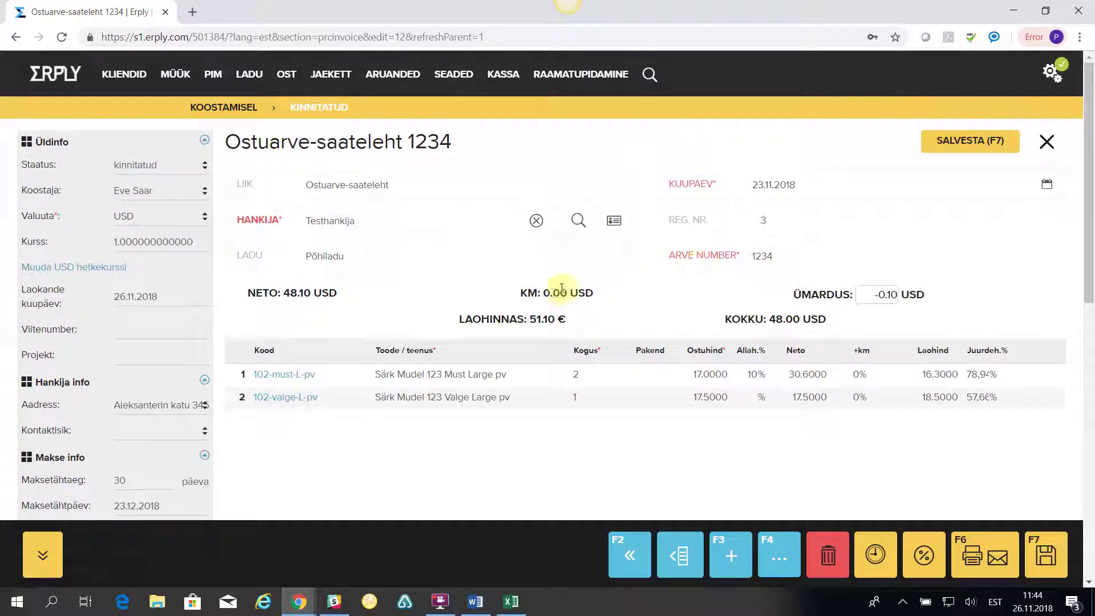
pyautogui.click(964, 137)
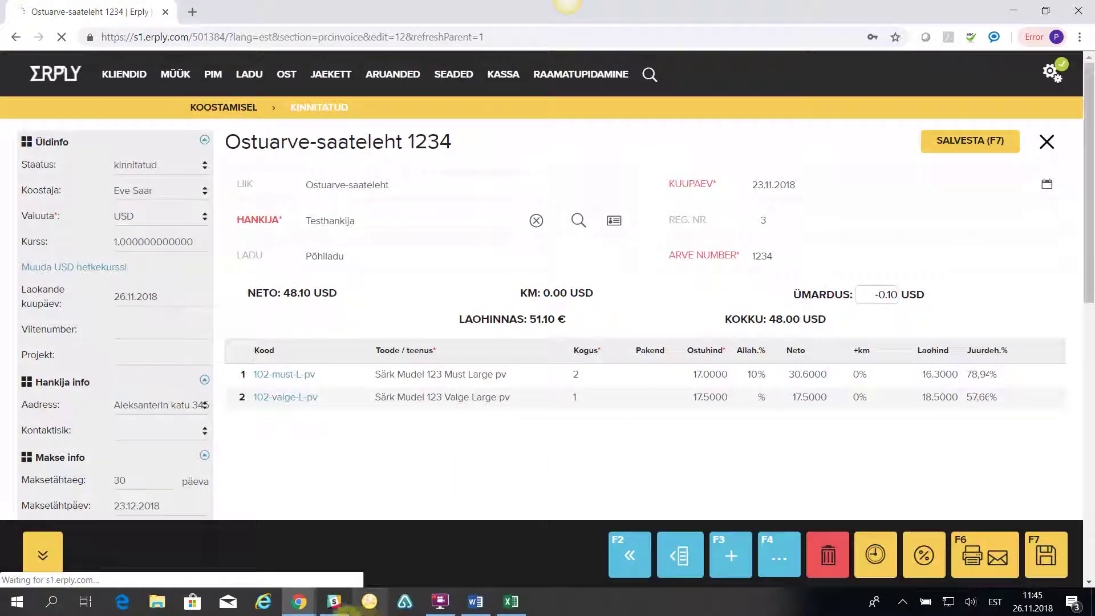
pyautogui.click(442, 603)
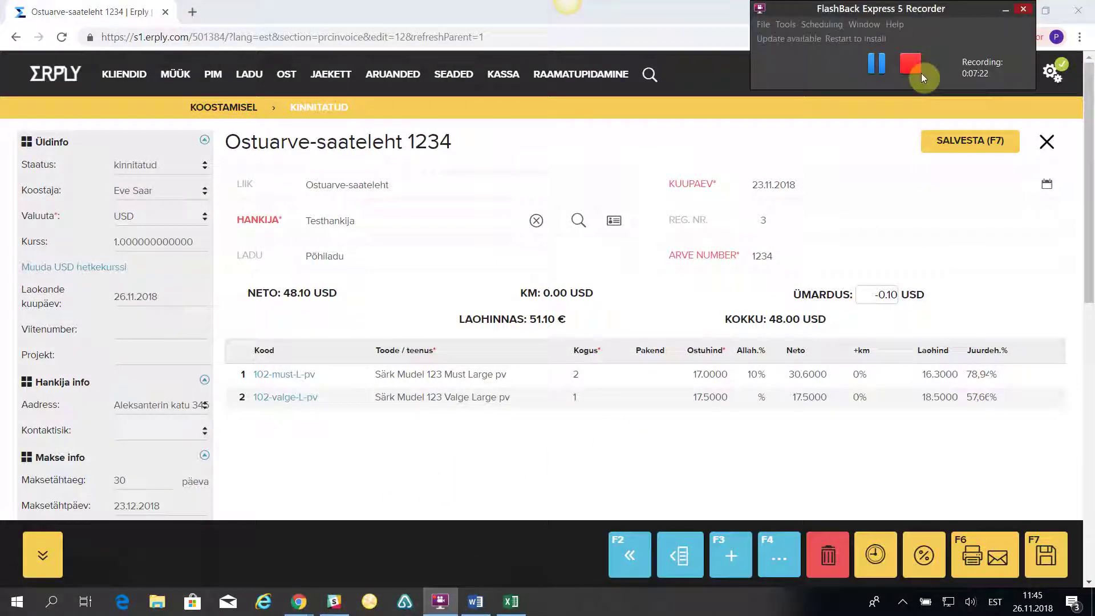